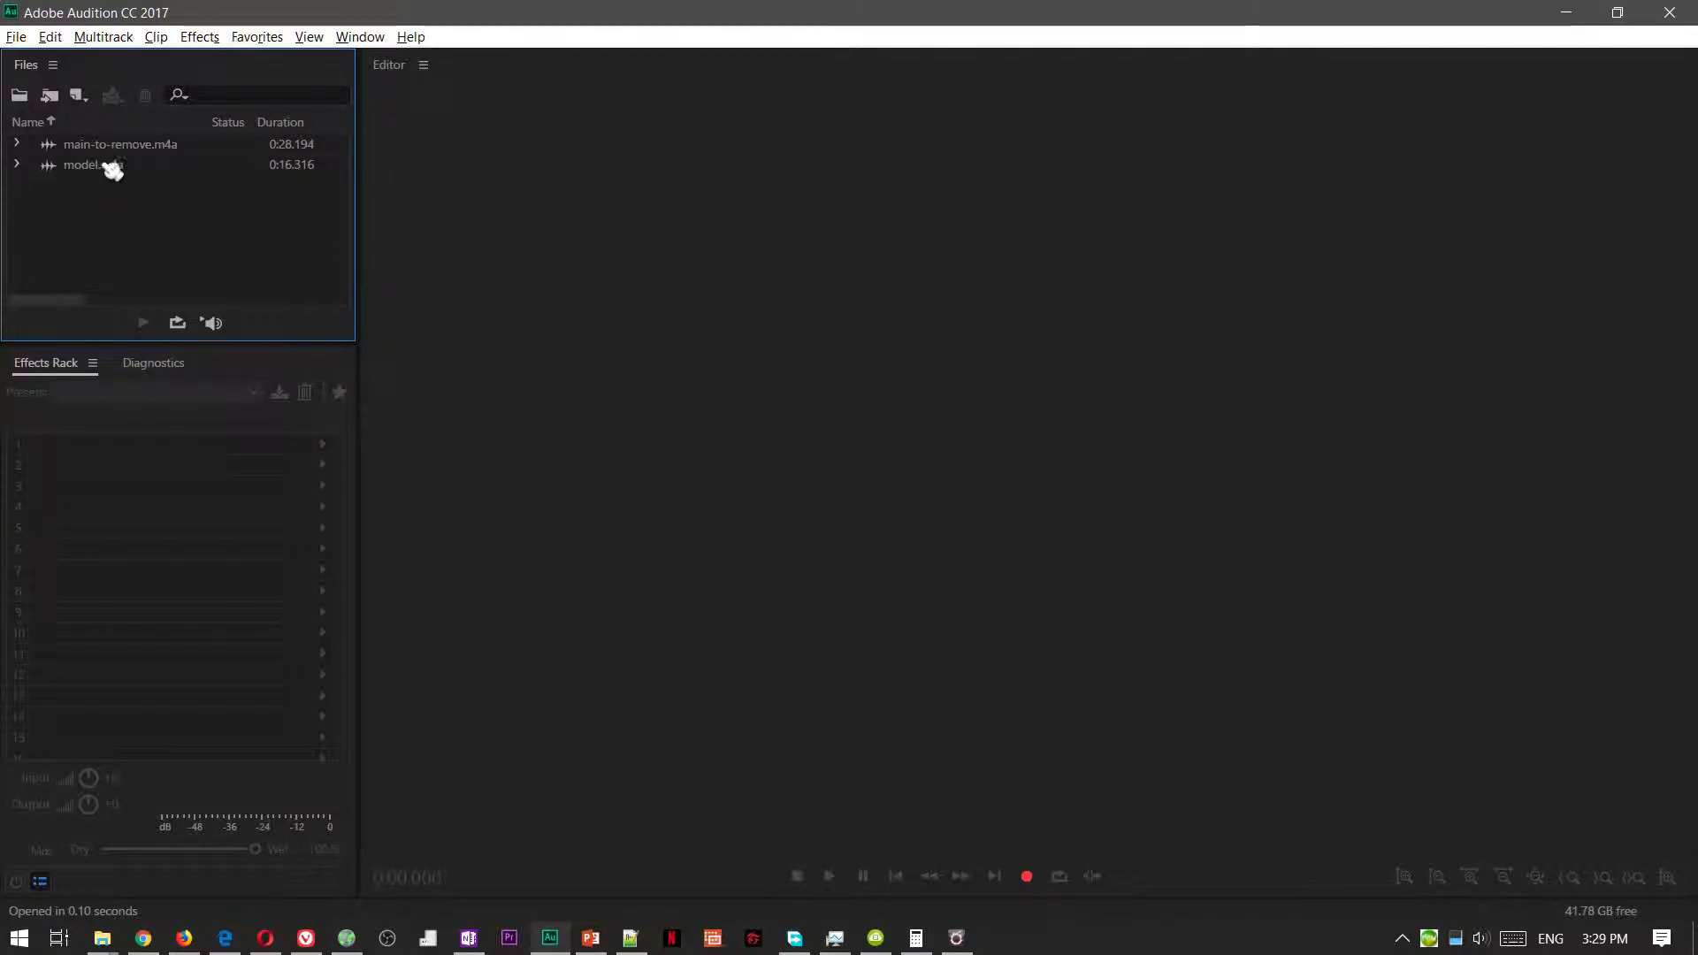
- Open main-to-remove.m4a and play it from near the beginning to about 11.3 s
{"action": "double_click", "coordinate": [117, 146]}
{"action": "left_click", "coordinate": [389, 289]}
{"action": "key", "text": "space"}
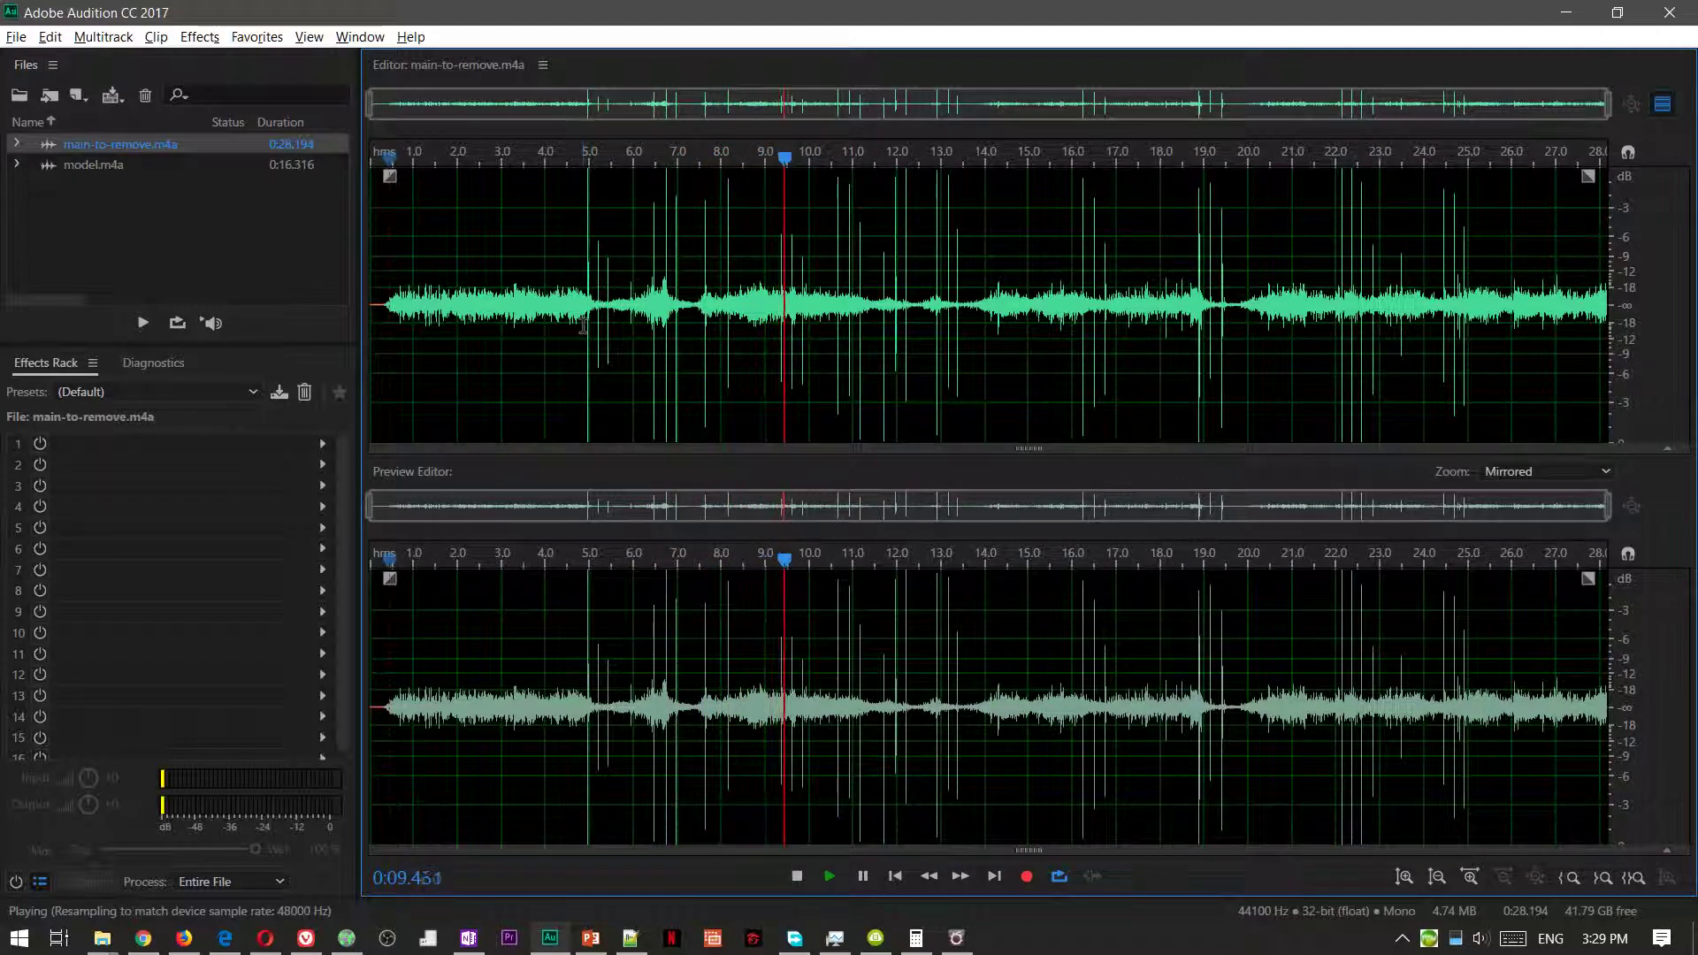
{"action": "key", "text": "space"}
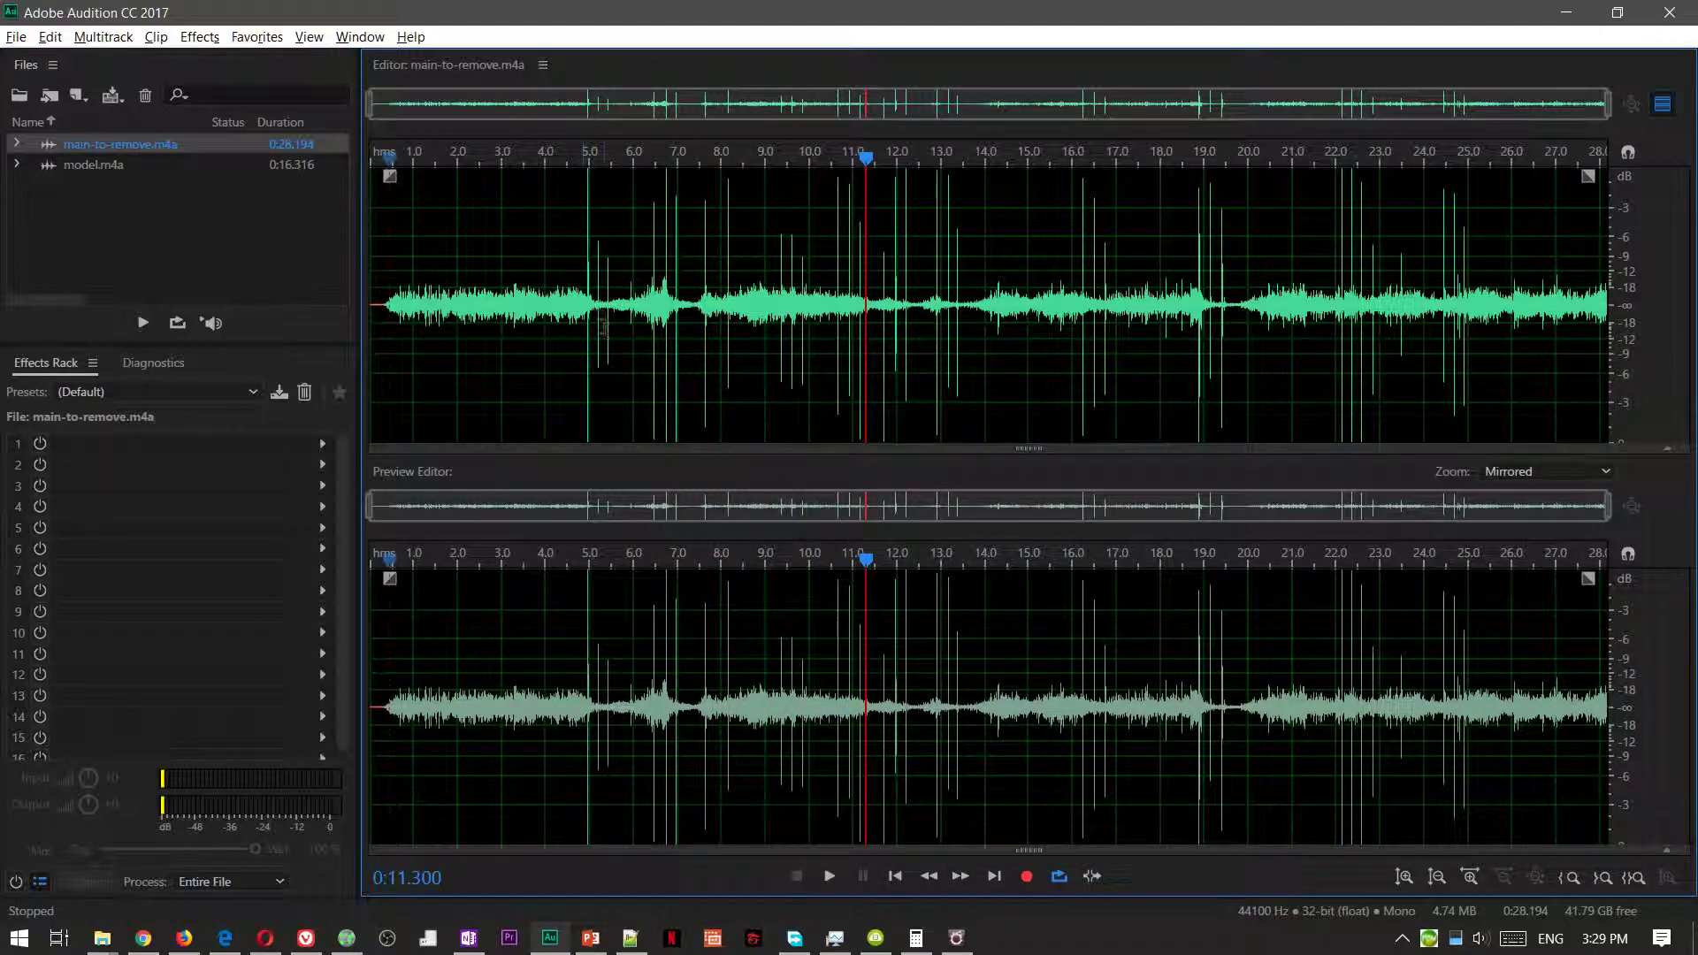
- Select and play the spiky sections of main-to-remove.m4a near 11, 16.5, 19 and 23 seconds
{"action": "left_click_drag", "start_coordinate": [576, 311], "coordinate": [871, 339]}
{"action": "key", "text": "space"}
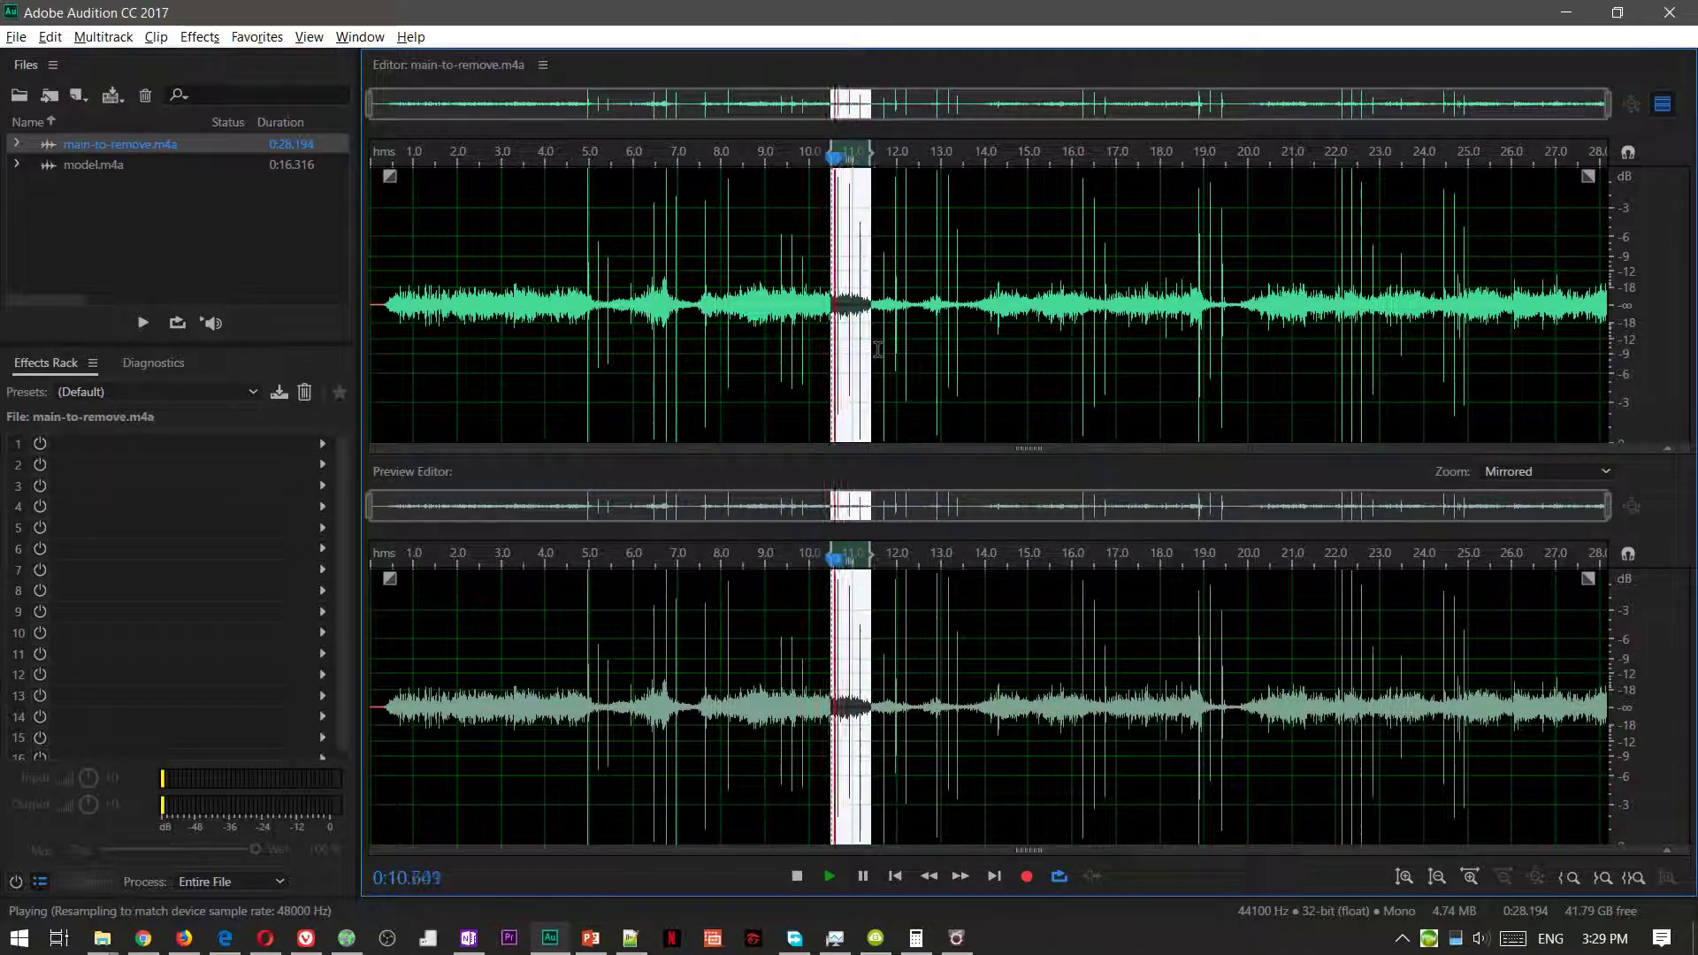
{"action": "left_click_drag", "start_coordinate": [1068, 348], "coordinate": [1111, 345]}
{"action": "key", "text": "space"}
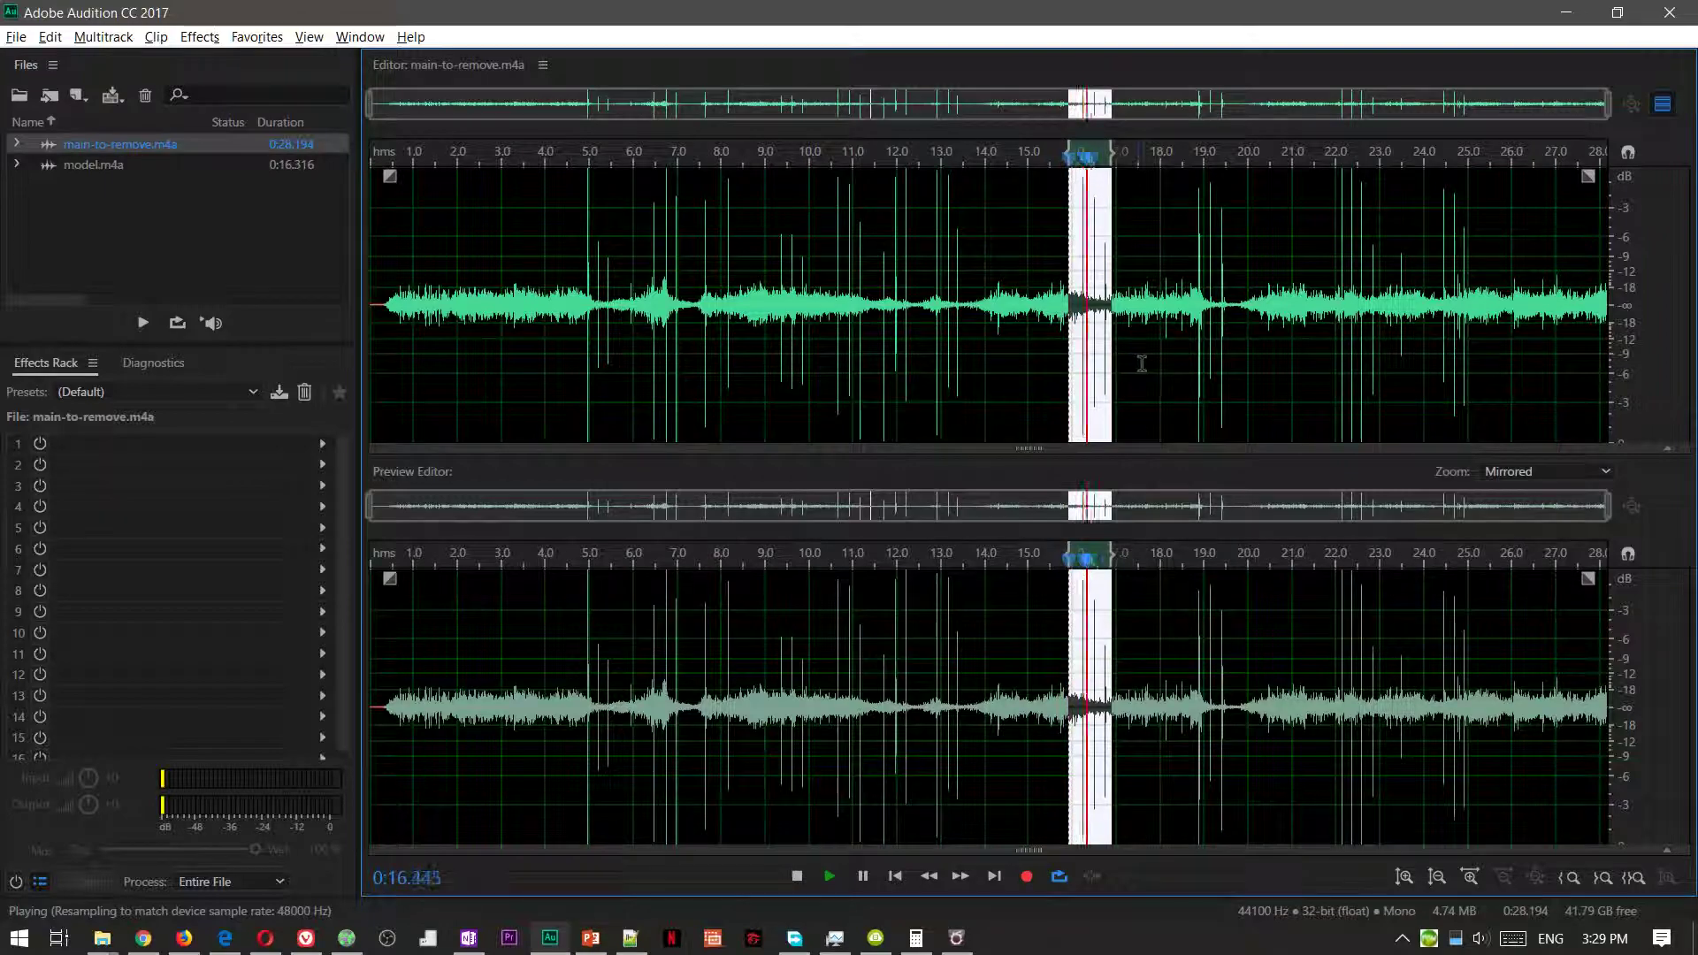
{"action": "left_click", "coordinate": [1189, 367]}
{"action": "left_click_drag", "start_coordinate": [1189, 367], "coordinate": [1243, 371]}
{"action": "key", "text": "space"}
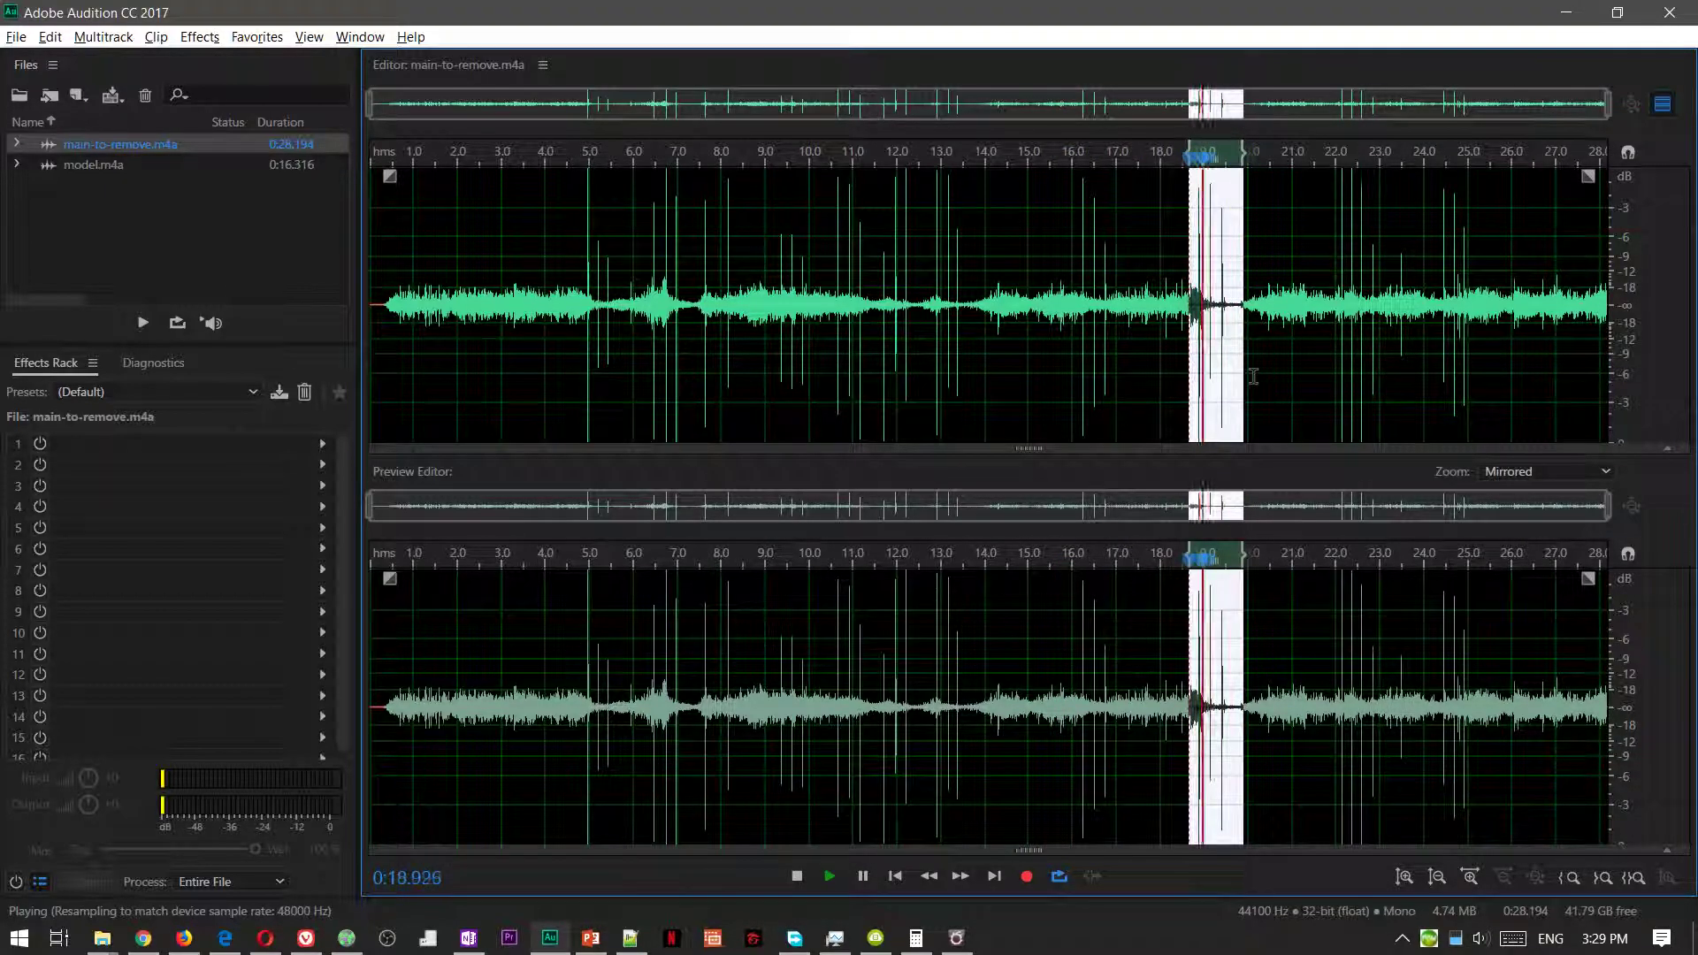
{"action": "key", "text": "space"}
{"action": "left_click_drag", "start_coordinate": [1336, 376], "coordinate": [1413, 382]}
{"action": "key", "text": "space"}
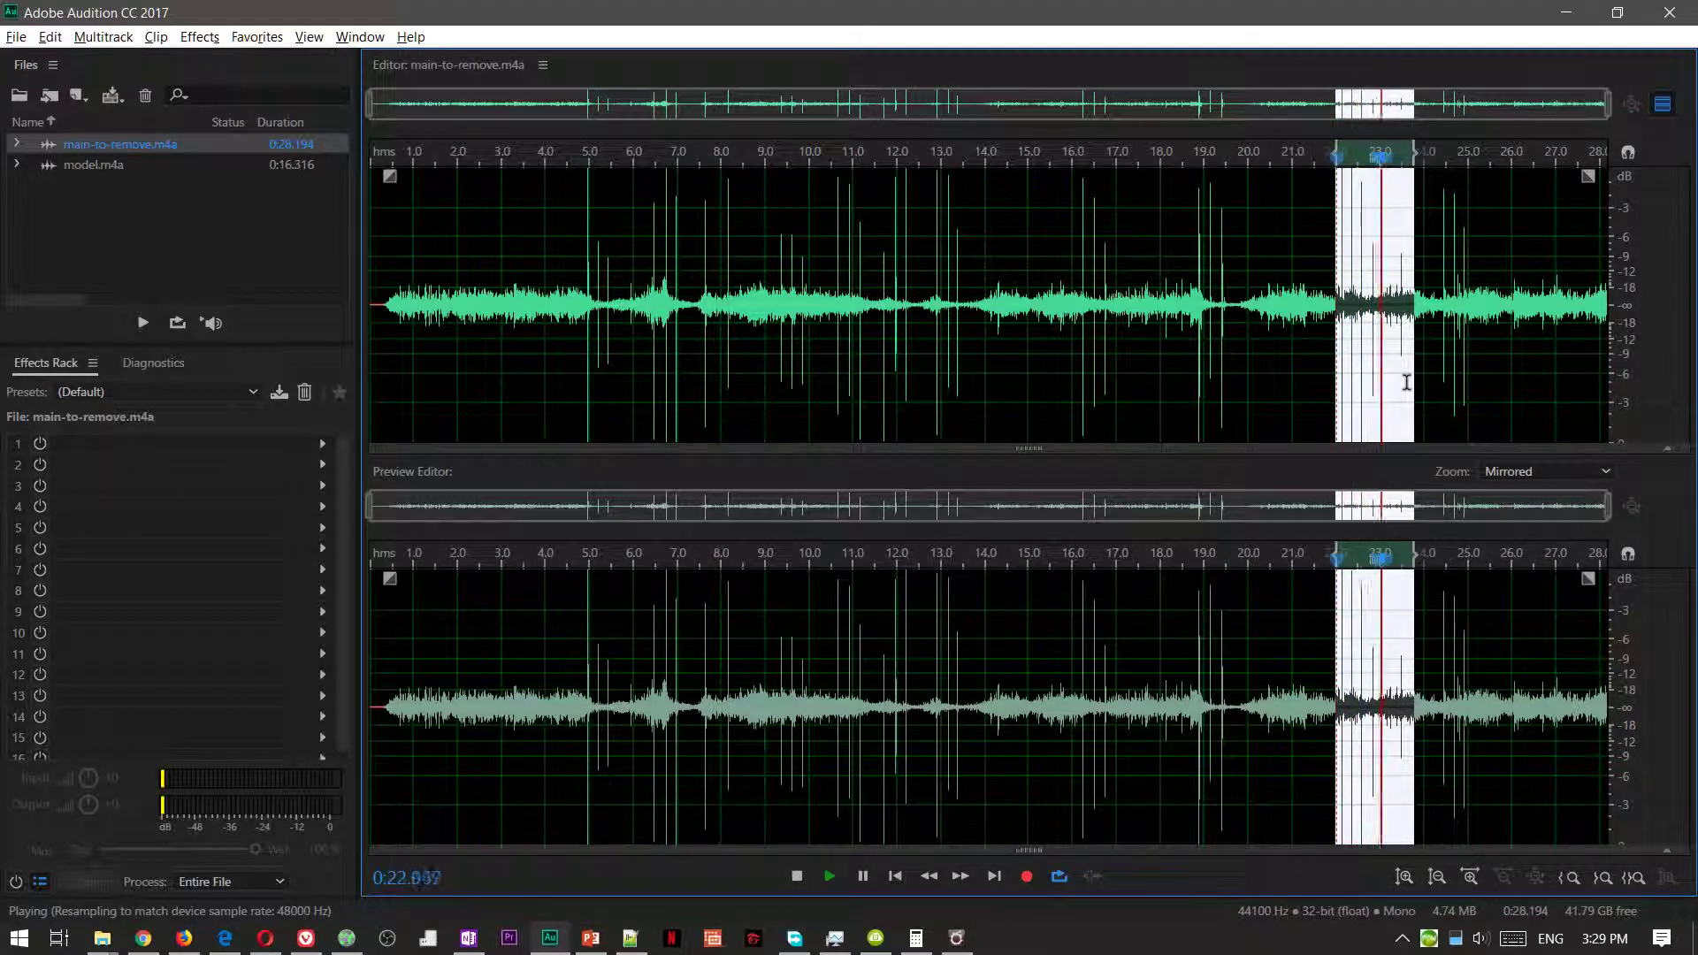
{"action": "key", "text": "space"}
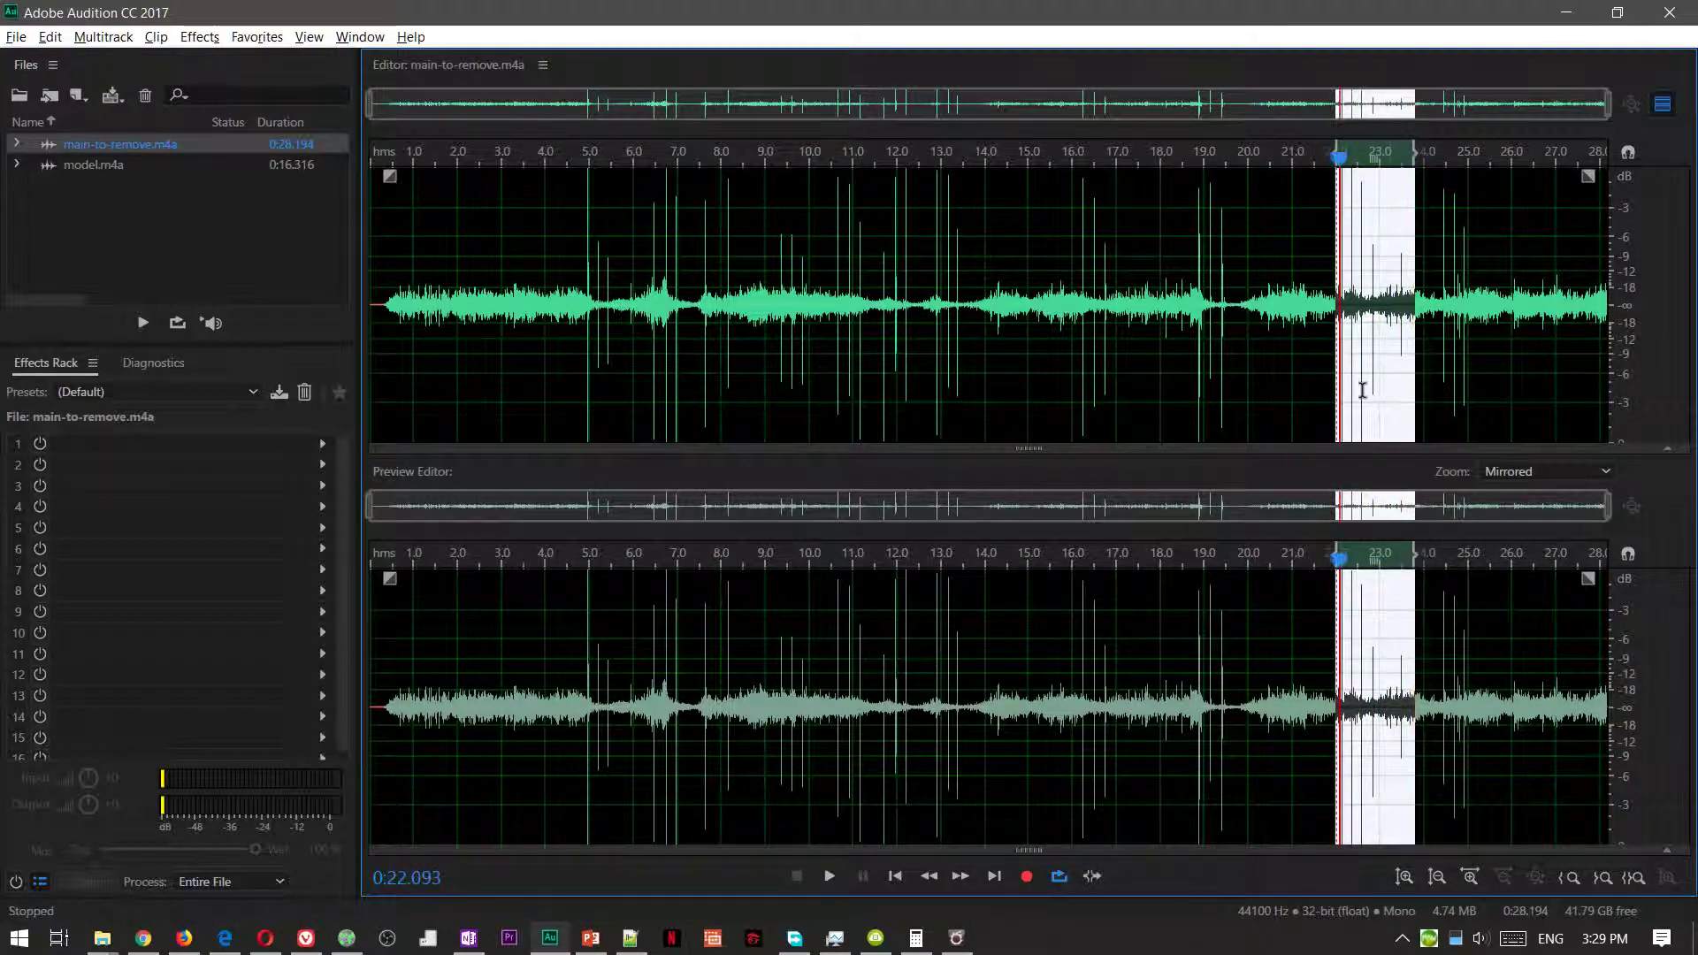
- Open model.m4a and play it from near the beginning to about 8.6 s
{"action": "double_click", "coordinate": [82, 166]}
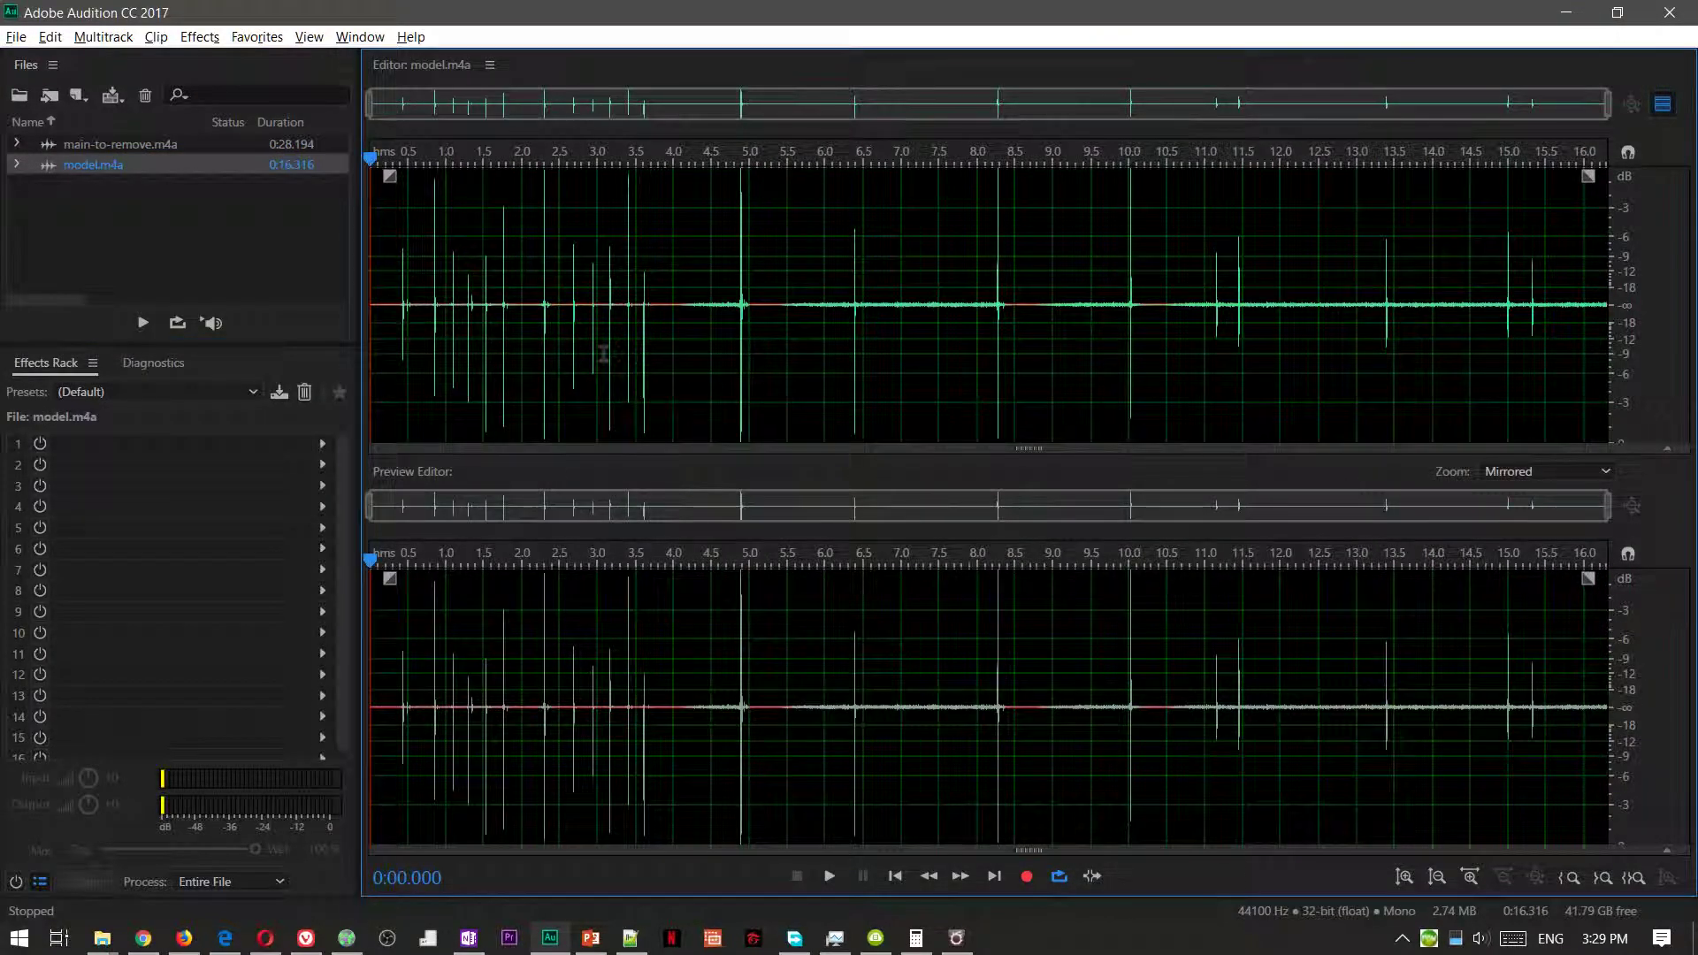
{"action": "left_click", "coordinate": [379, 313]}
{"action": "key", "text": "space"}
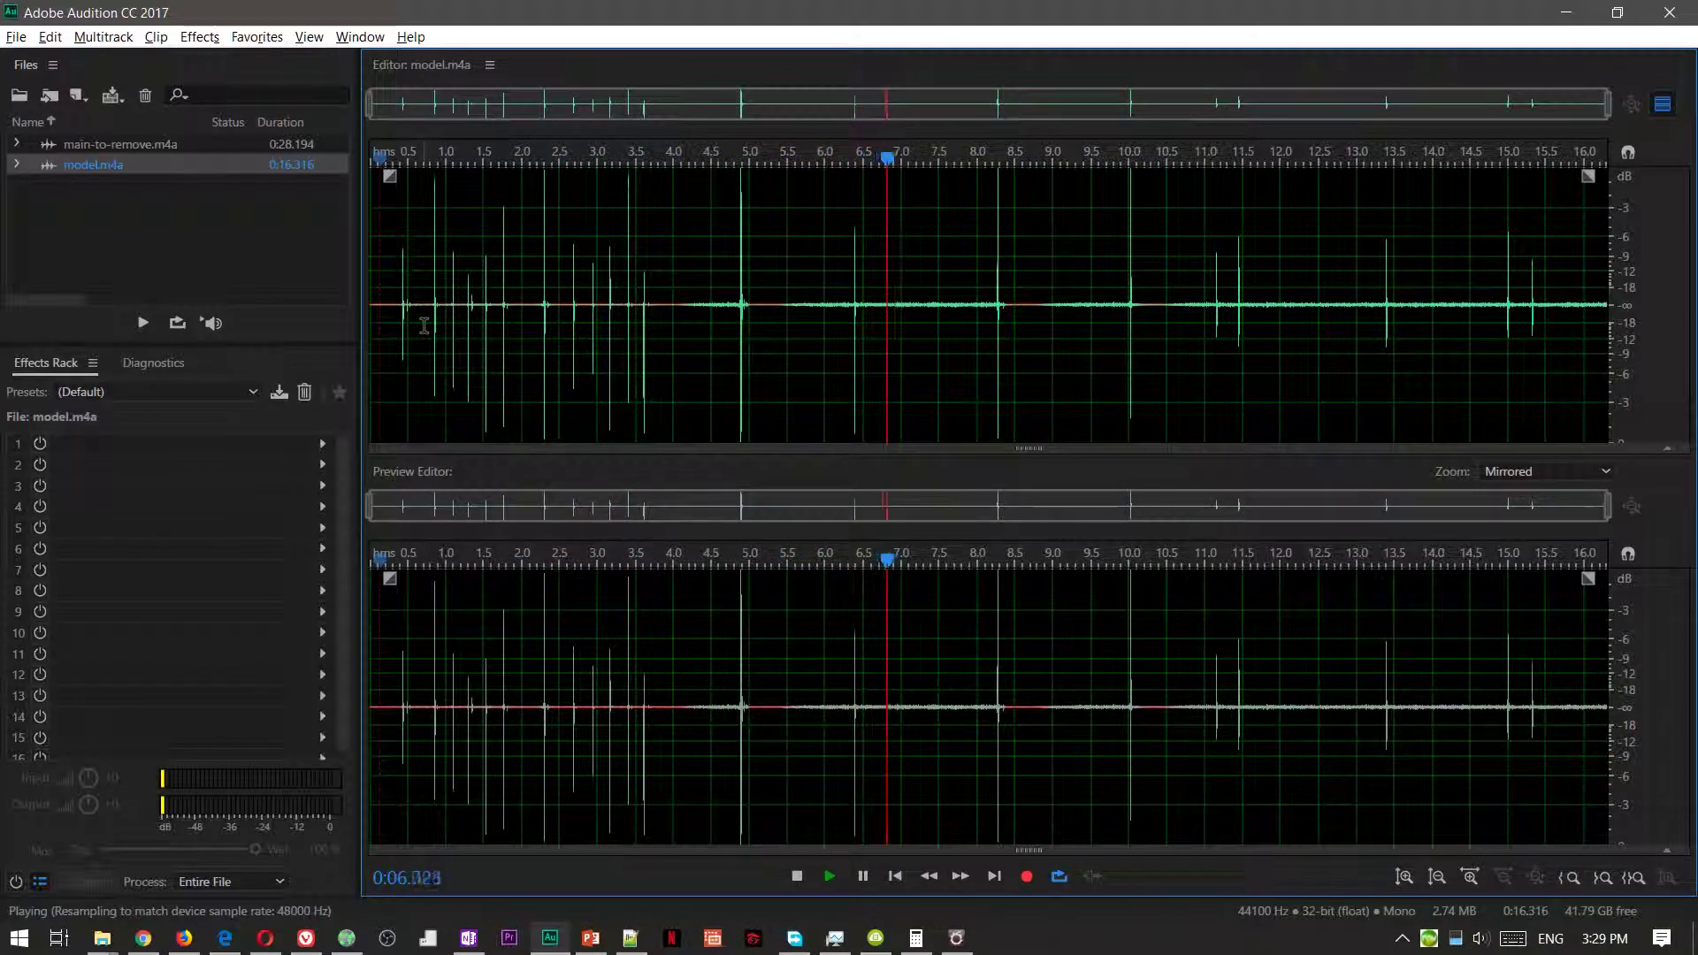
{"action": "key", "text": "space"}
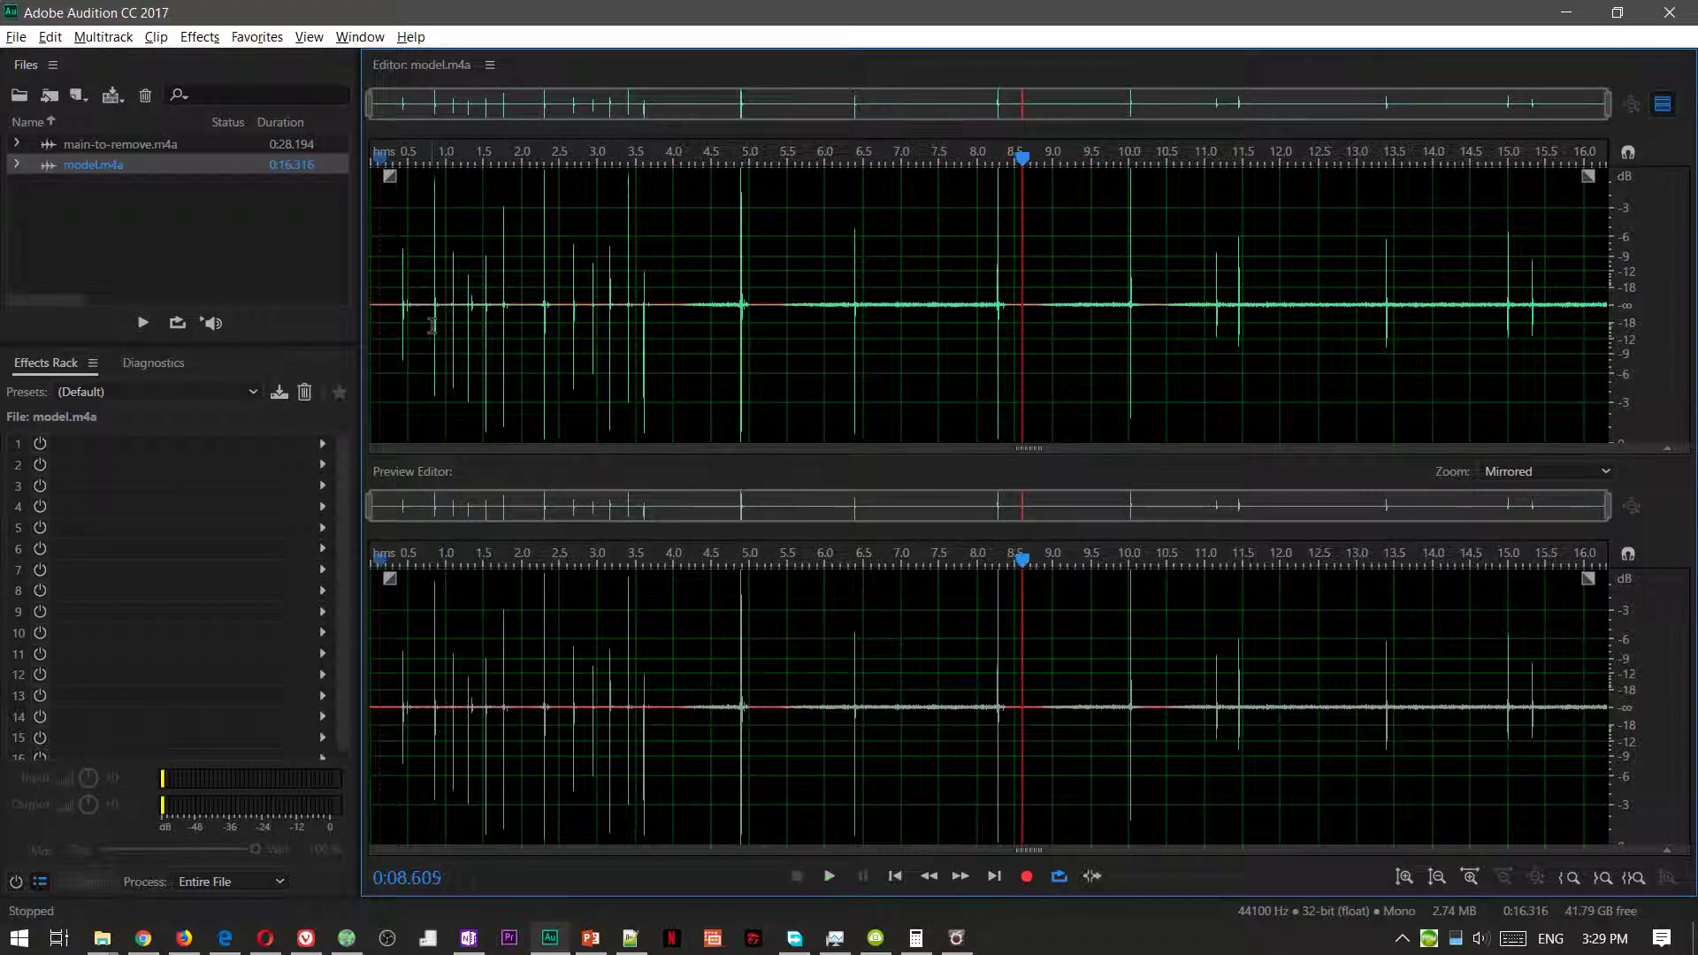
- Select the whole model.m4a waveform and learn a sound model from it in the Sound Remover effect
{"action": "left_click", "coordinate": [500, 289]}
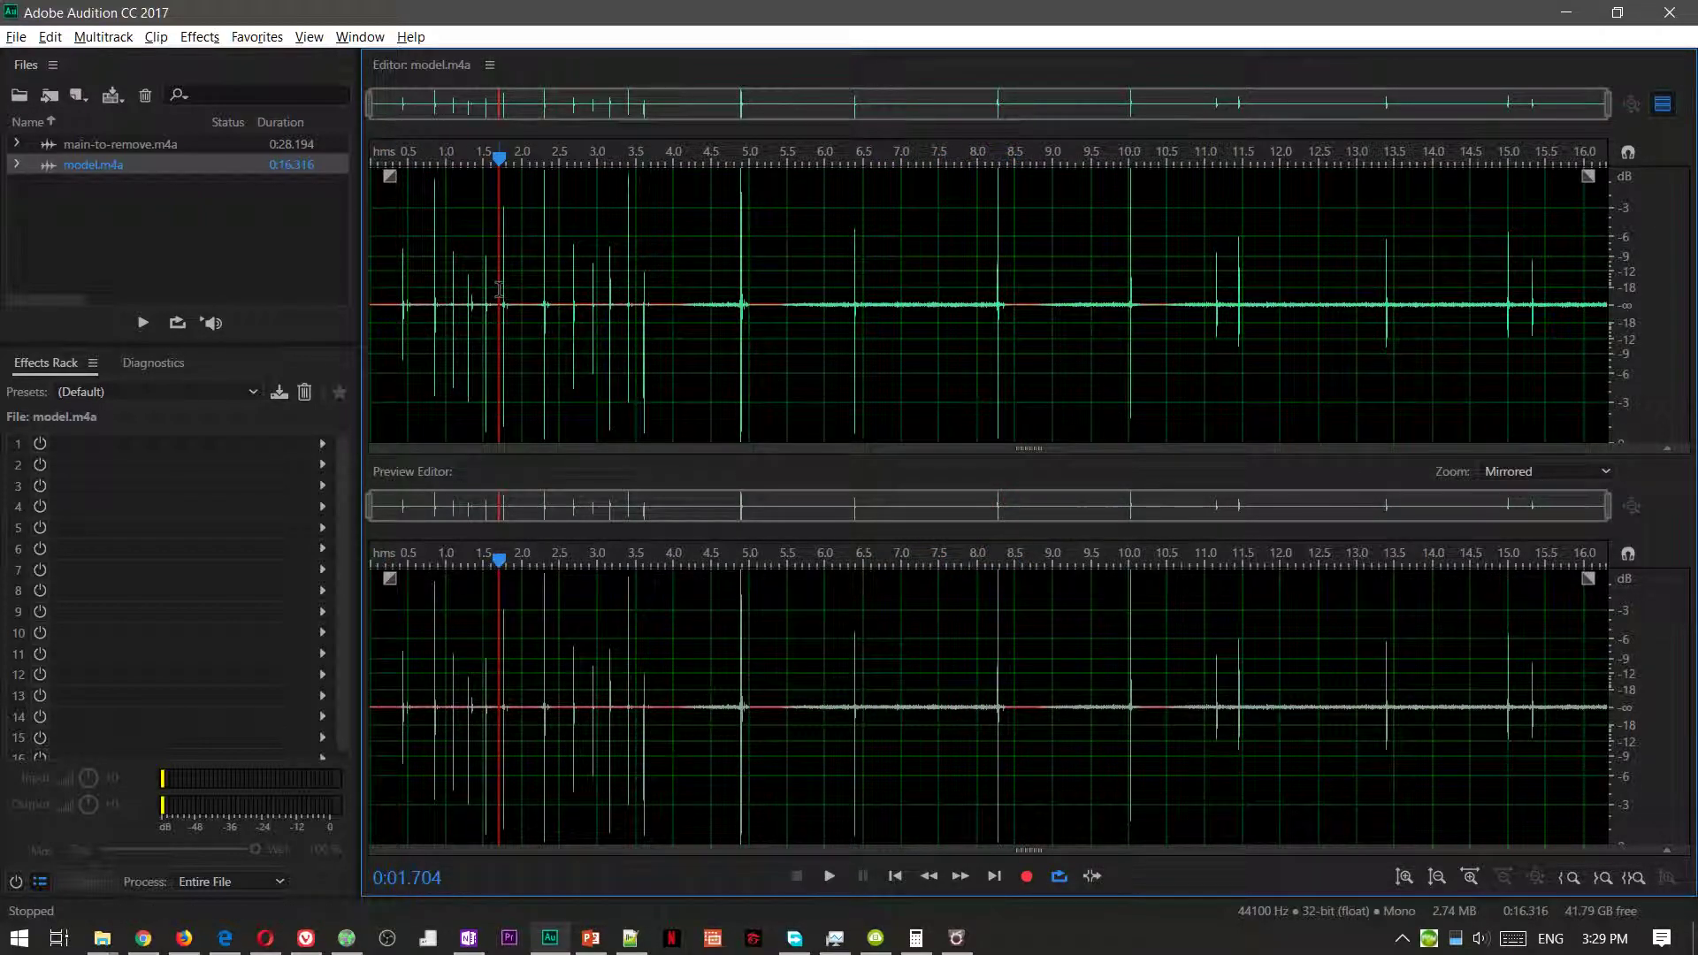
{"action": "key", "text": "ctrl+a"}
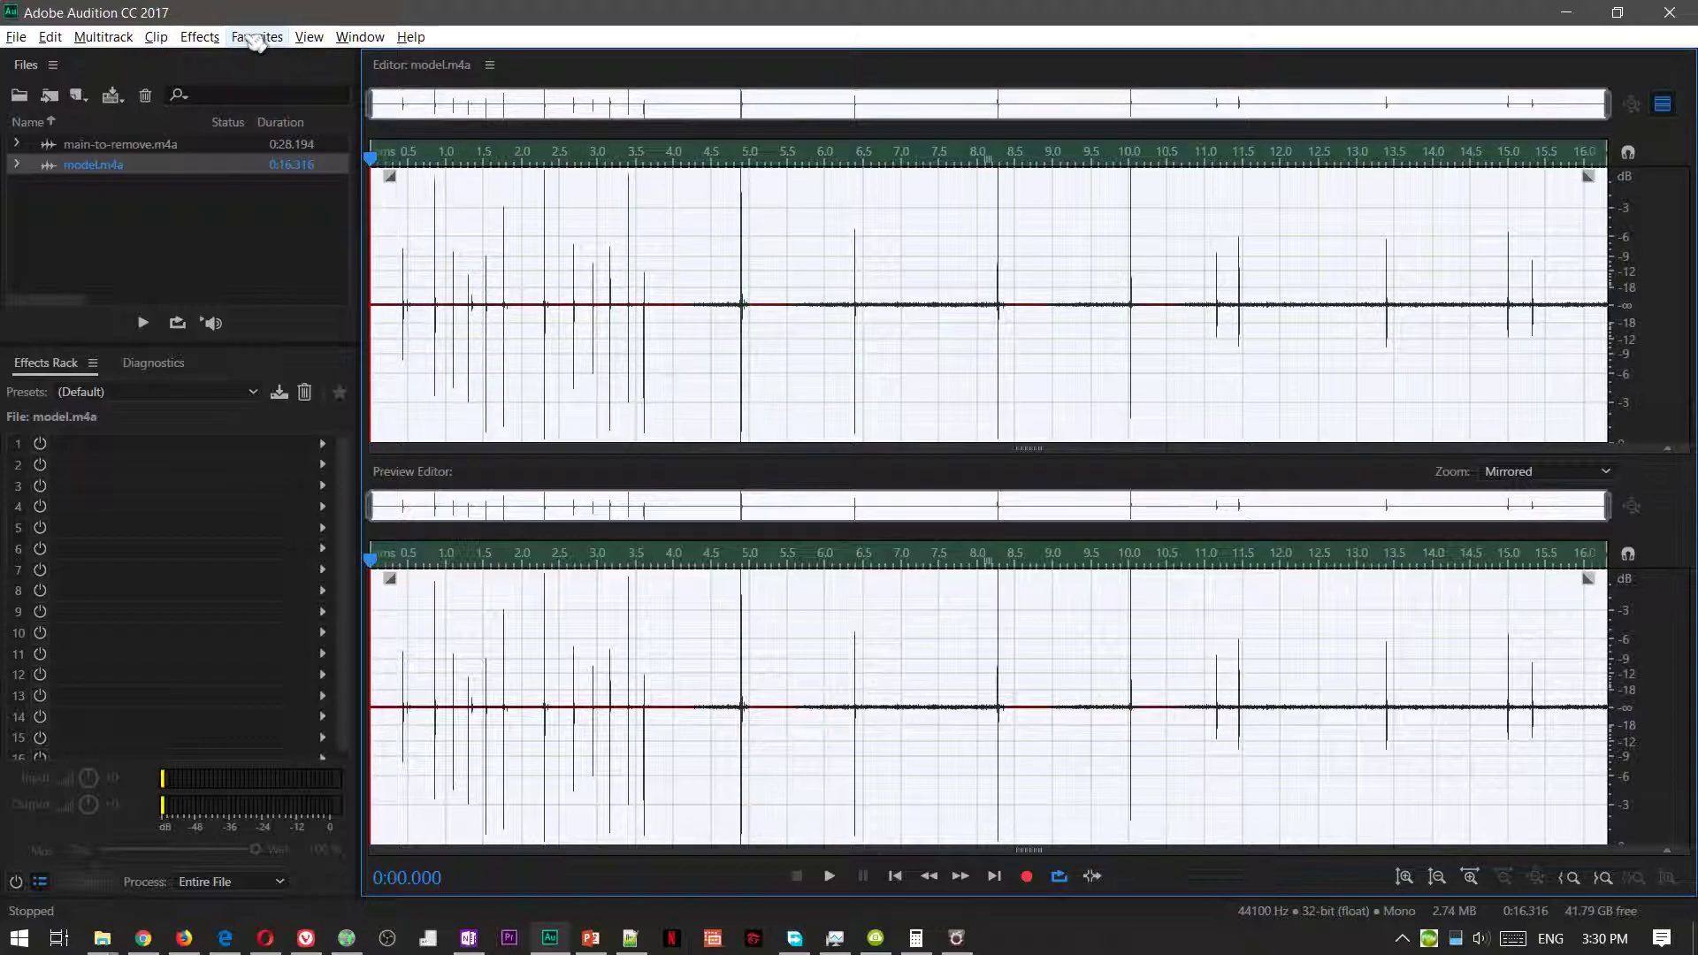
{"action": "left_click", "coordinate": [200, 38]}
{"action": "mouse_move", "coordinate": [359, 379]}
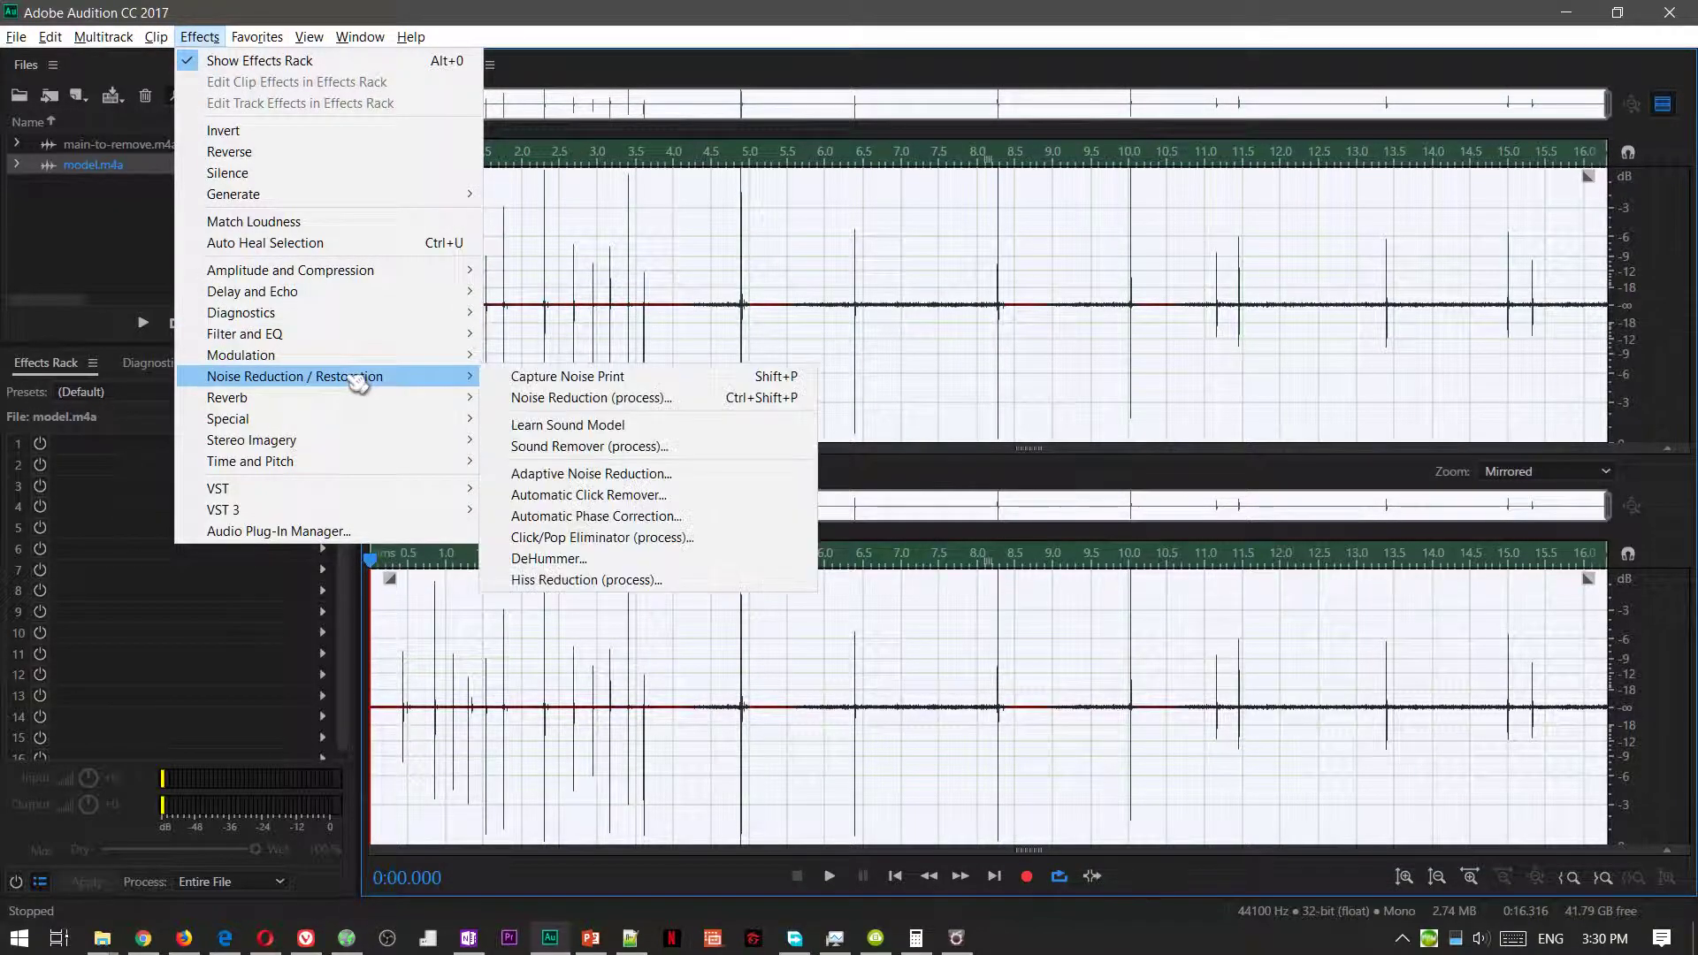
{"action": "left_click", "coordinate": [628, 449]}
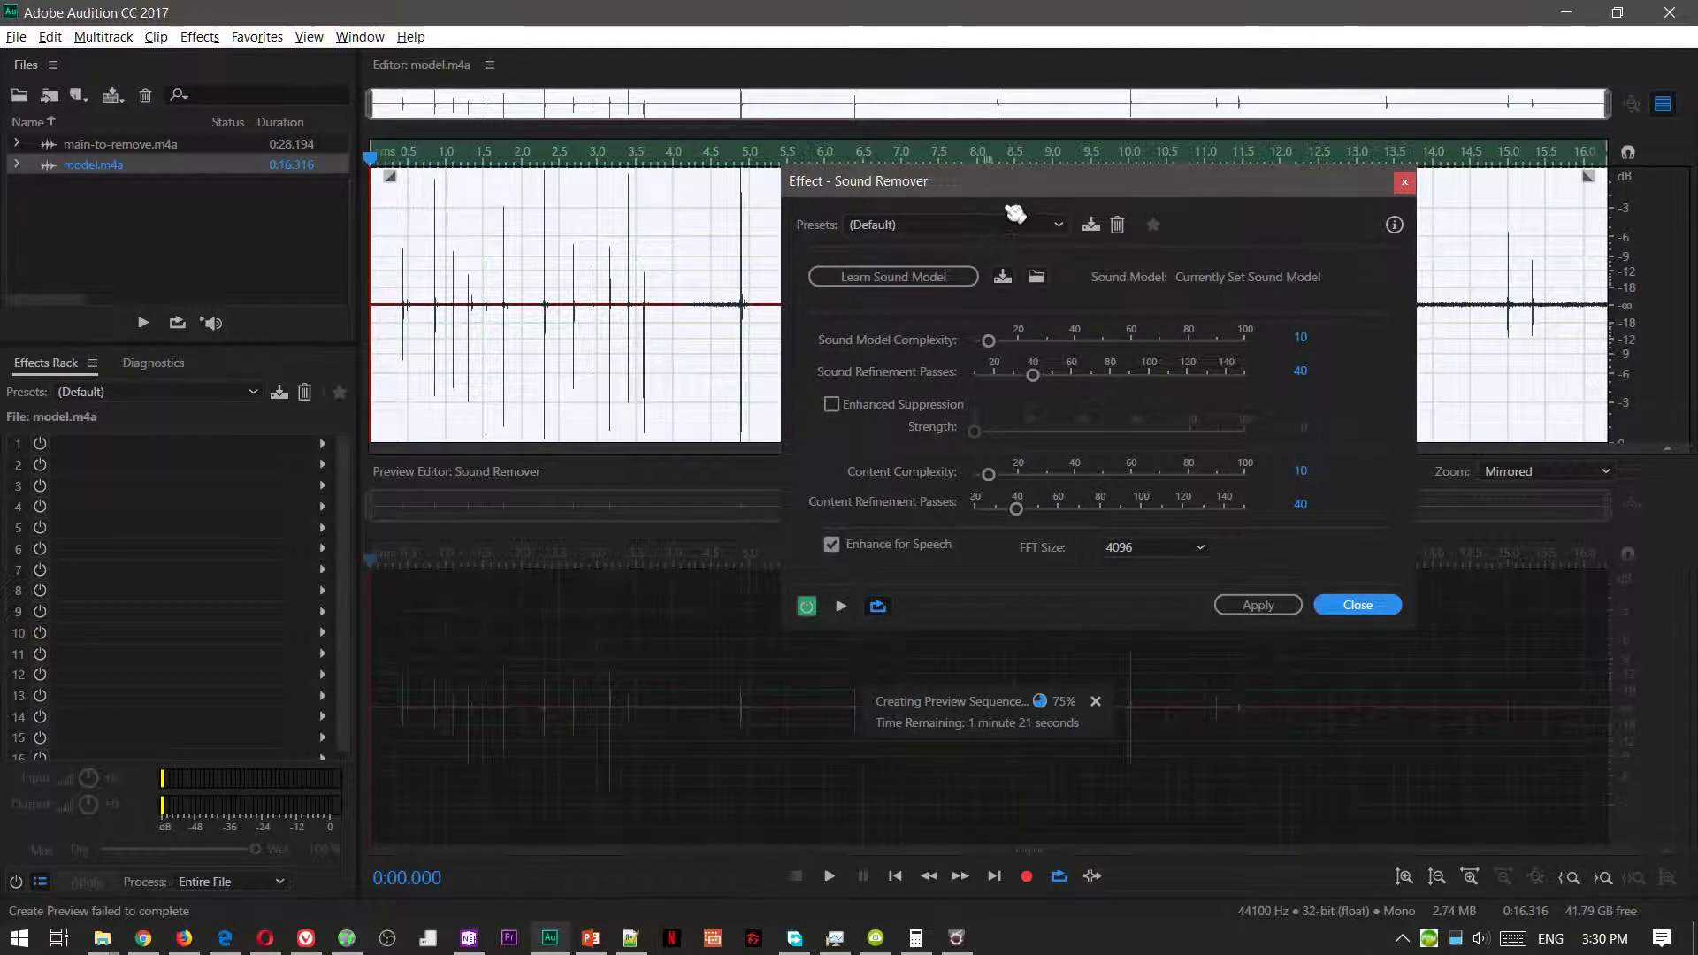
{"action": "left_click_drag", "start_coordinate": [993, 190], "coordinate": [380, 347]}
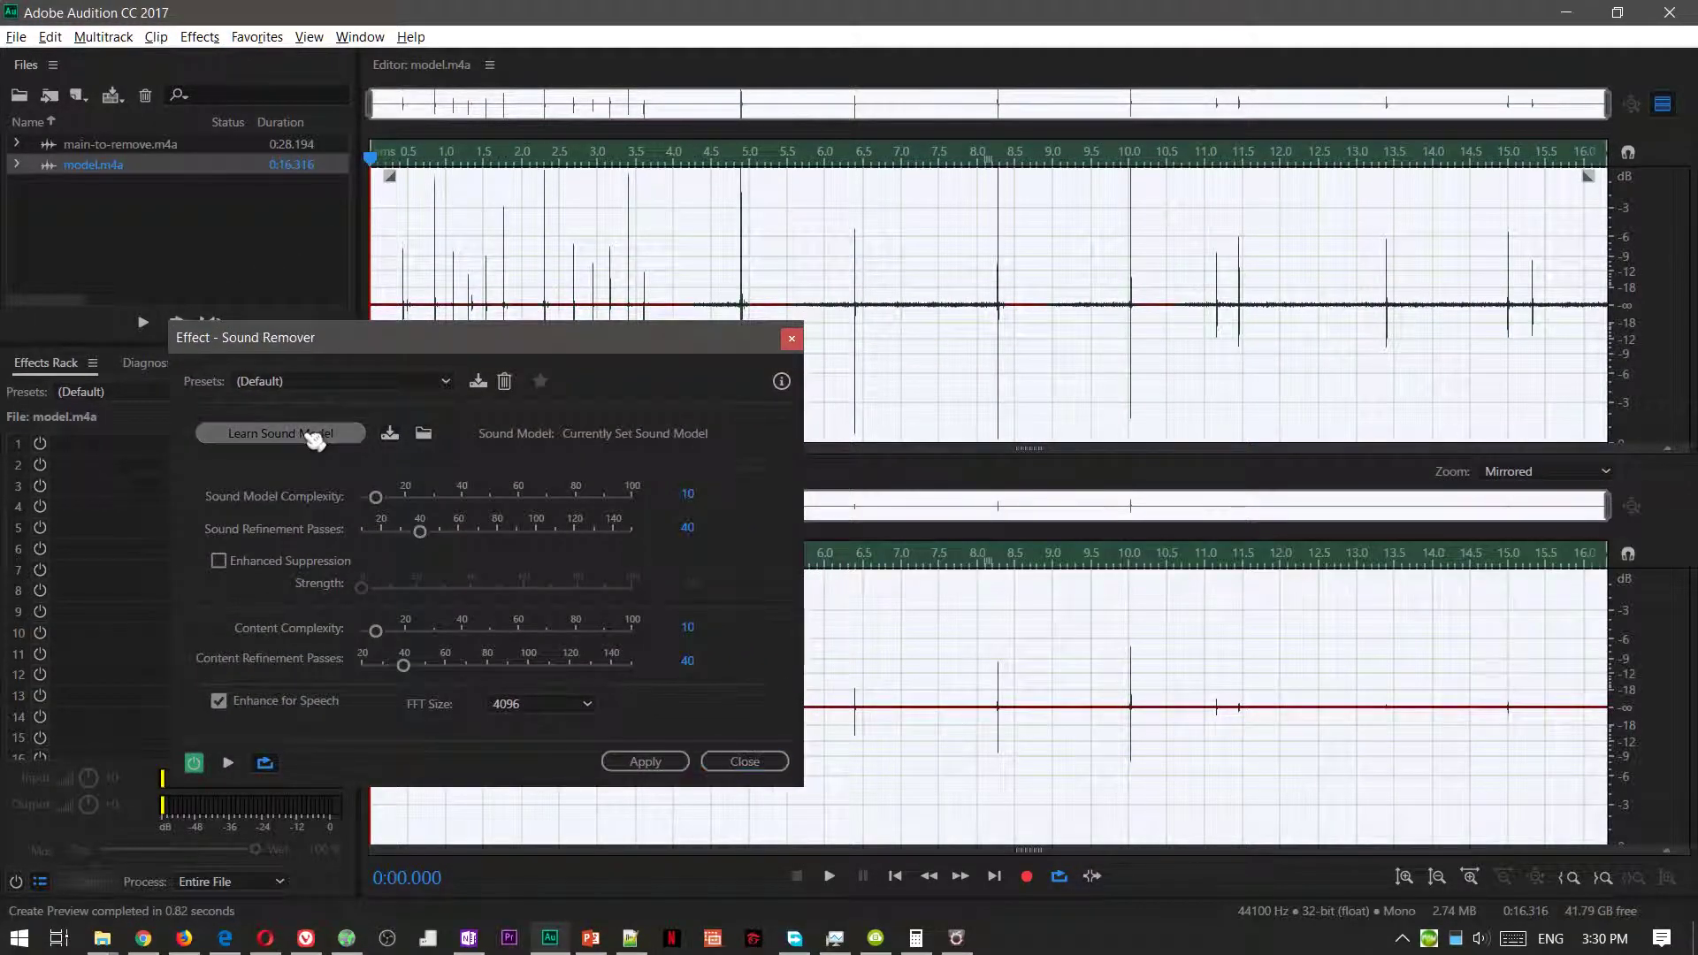
{"action": "left_click", "coordinate": [315, 435]}
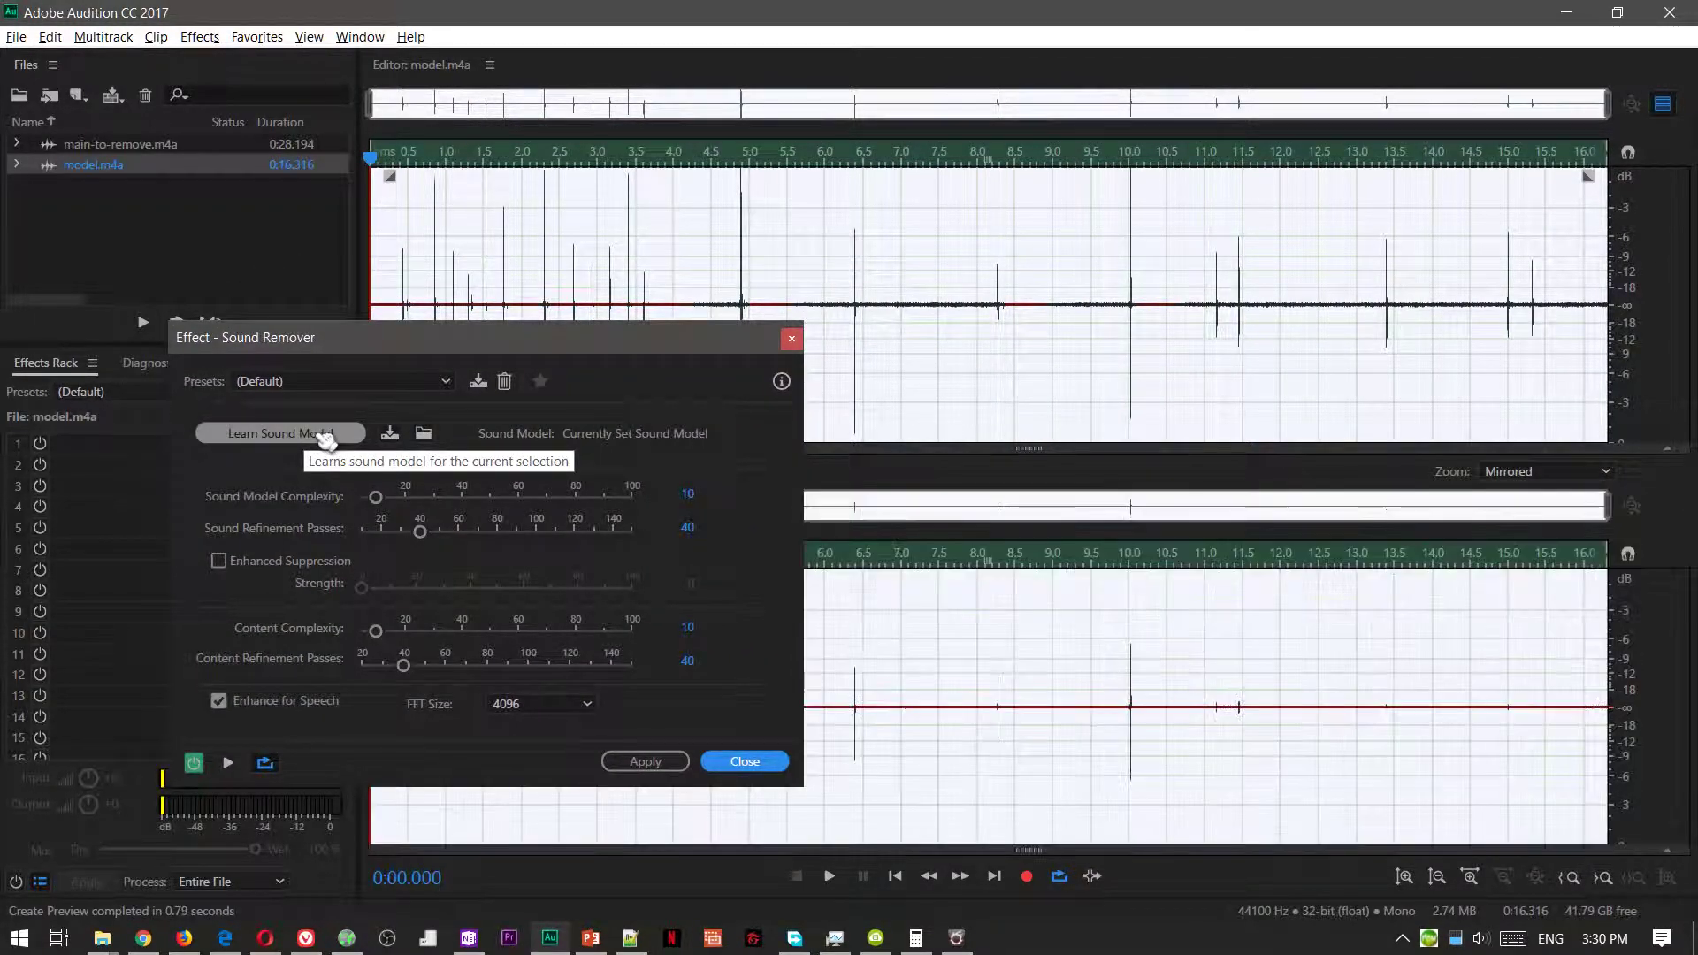
- Return to main-to-remove.m4a in the editor and select its entire waveform
{"action": "left_click", "coordinate": [189, 148]}
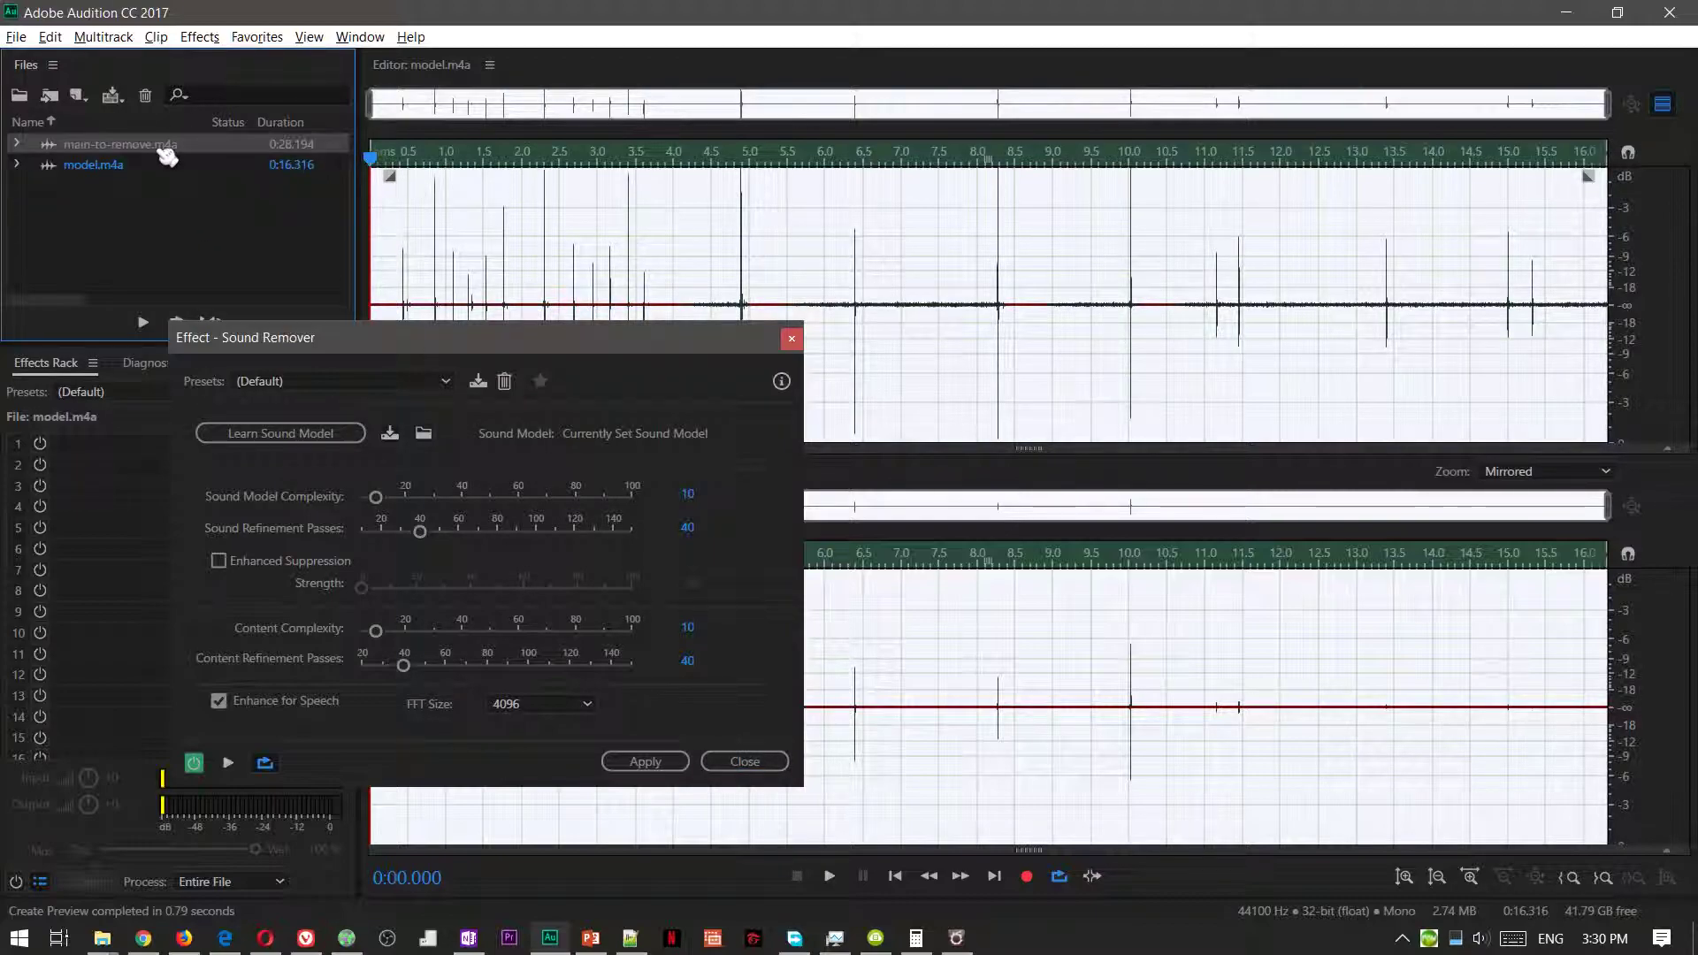
{"action": "double_click", "coordinate": [167, 155]}
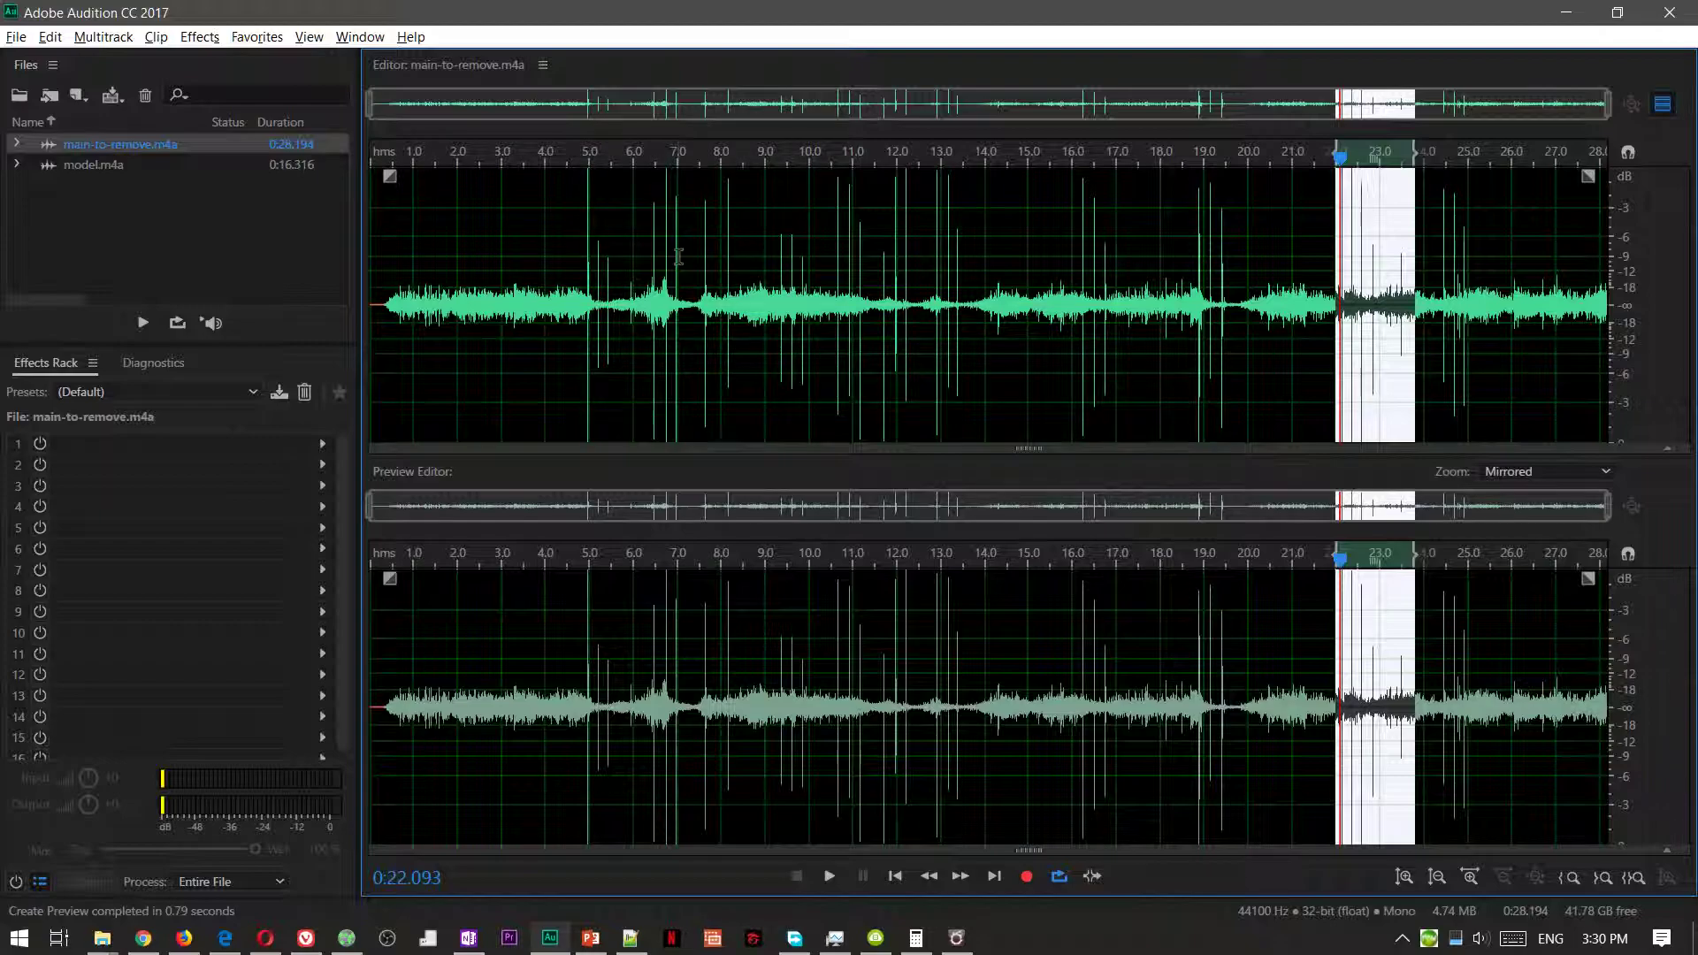
{"action": "left_click", "coordinate": [659, 285]}
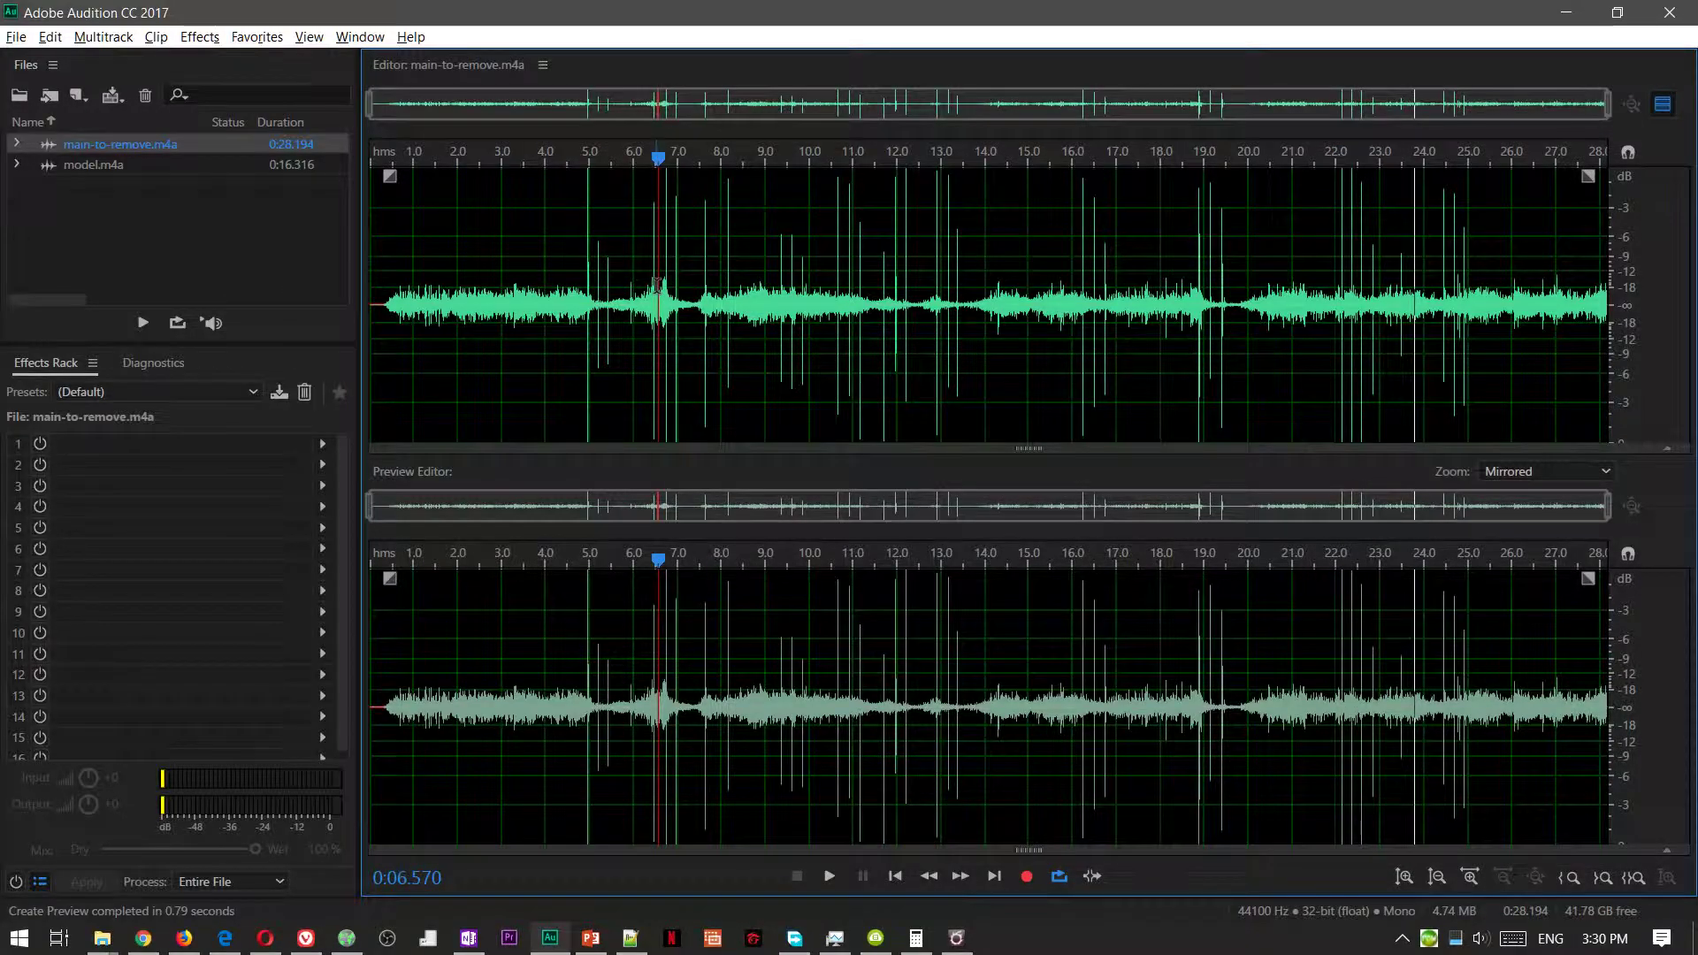
{"action": "key", "text": "ctrl+a"}
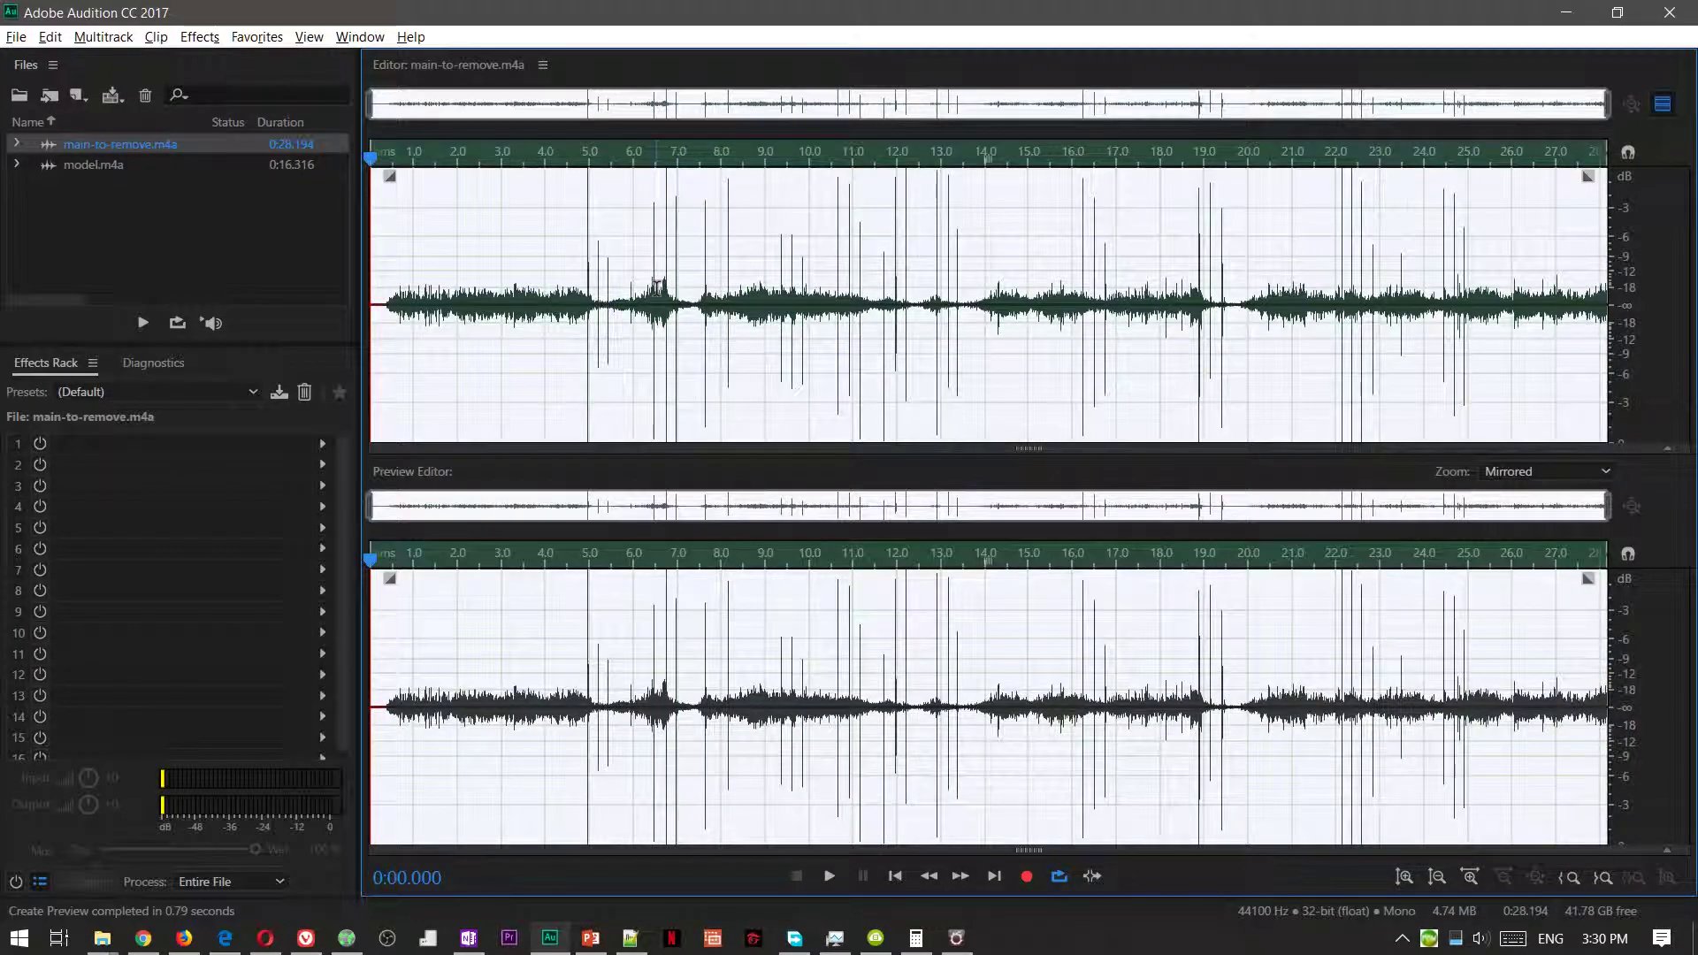
{"action": "key", "text": "alt+Tab"}
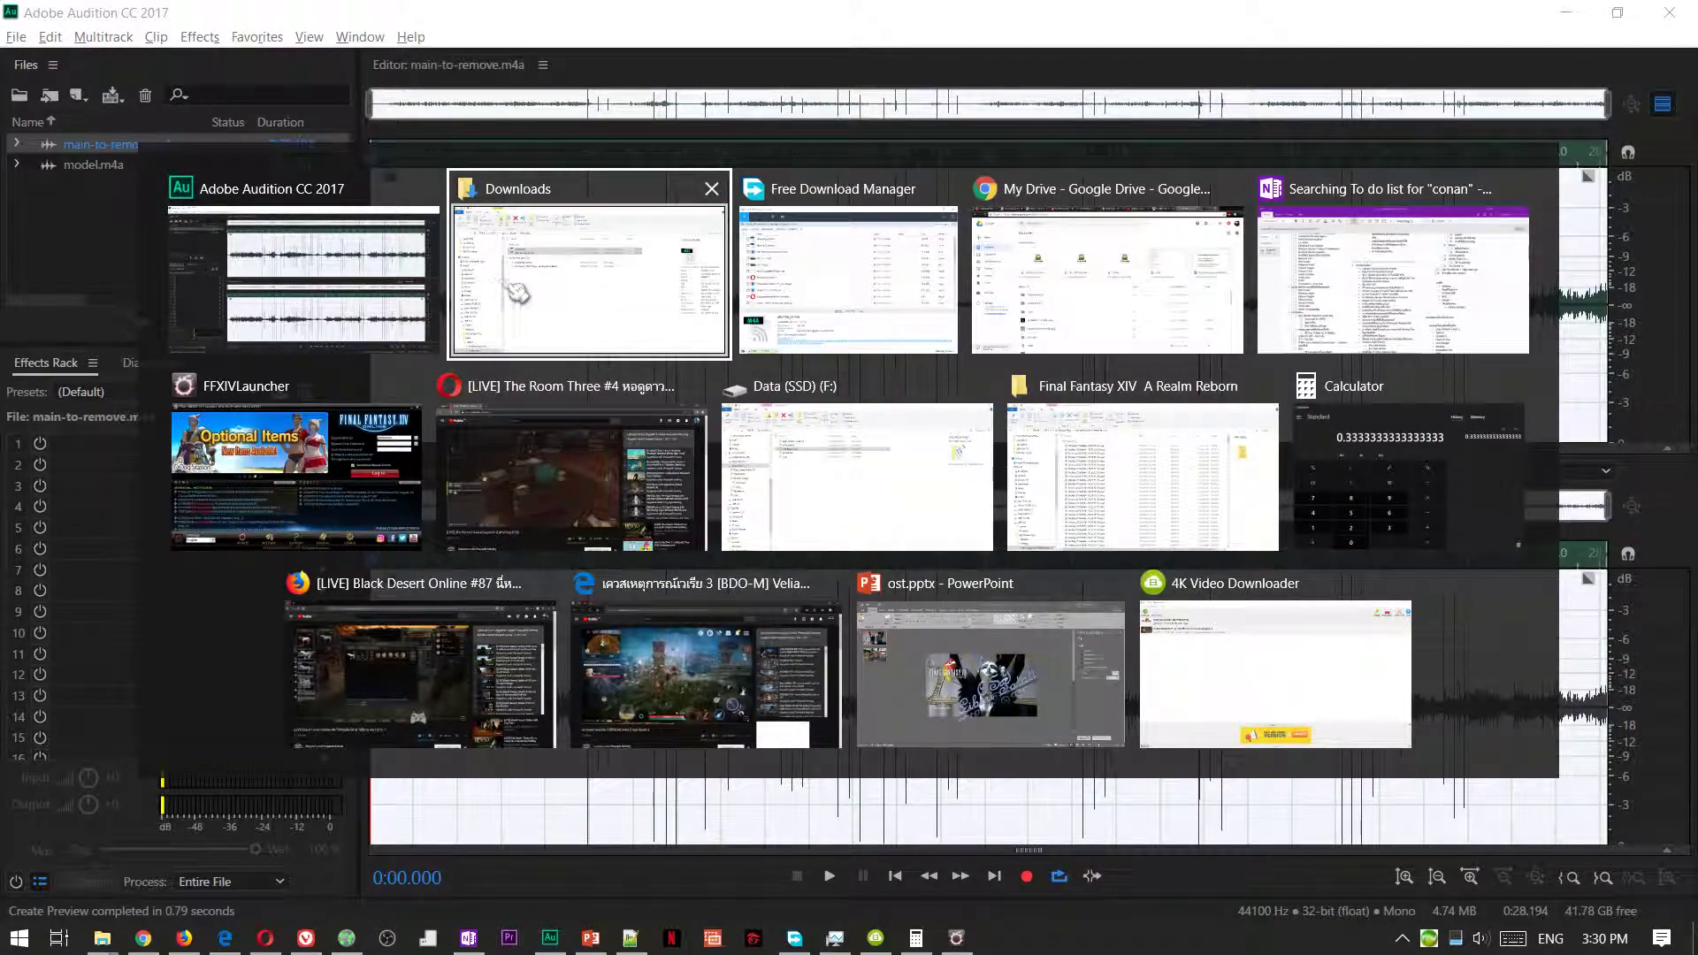
{"action": "left_click", "coordinate": [339, 196]}
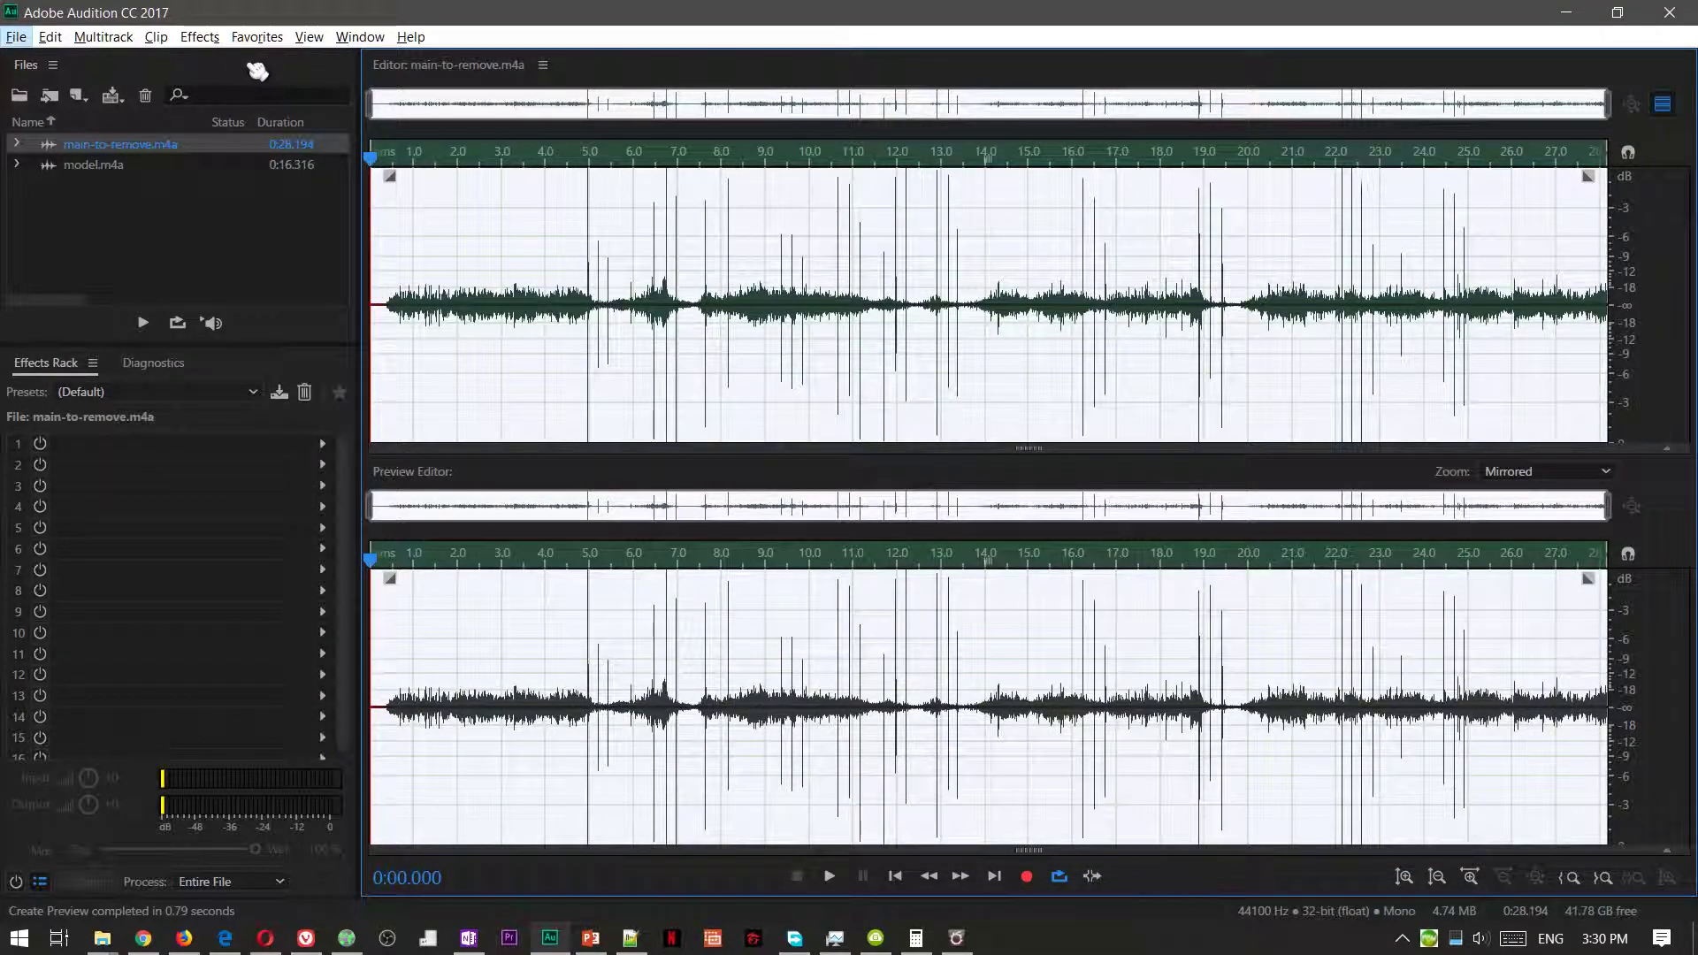
- Open the Sound Remover effect for the selected audio and move its window clear of most of the preview waveform
{"action": "left_click", "coordinate": [200, 36]}
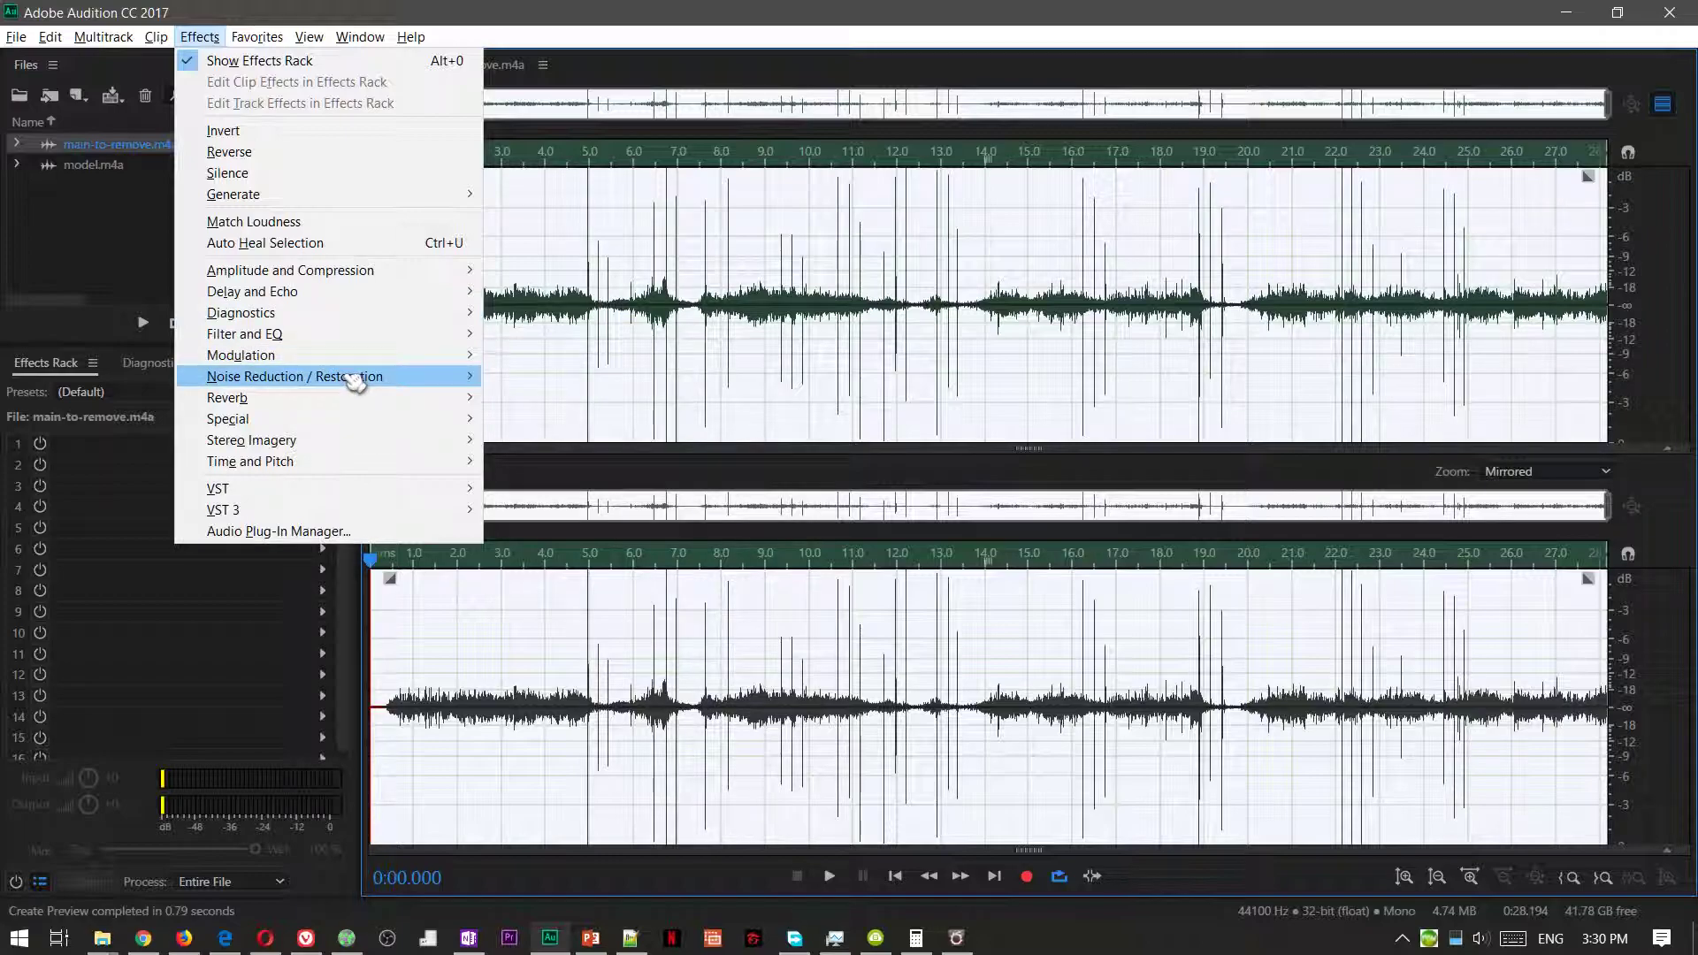
{"action": "mouse_move", "coordinate": [357, 382]}
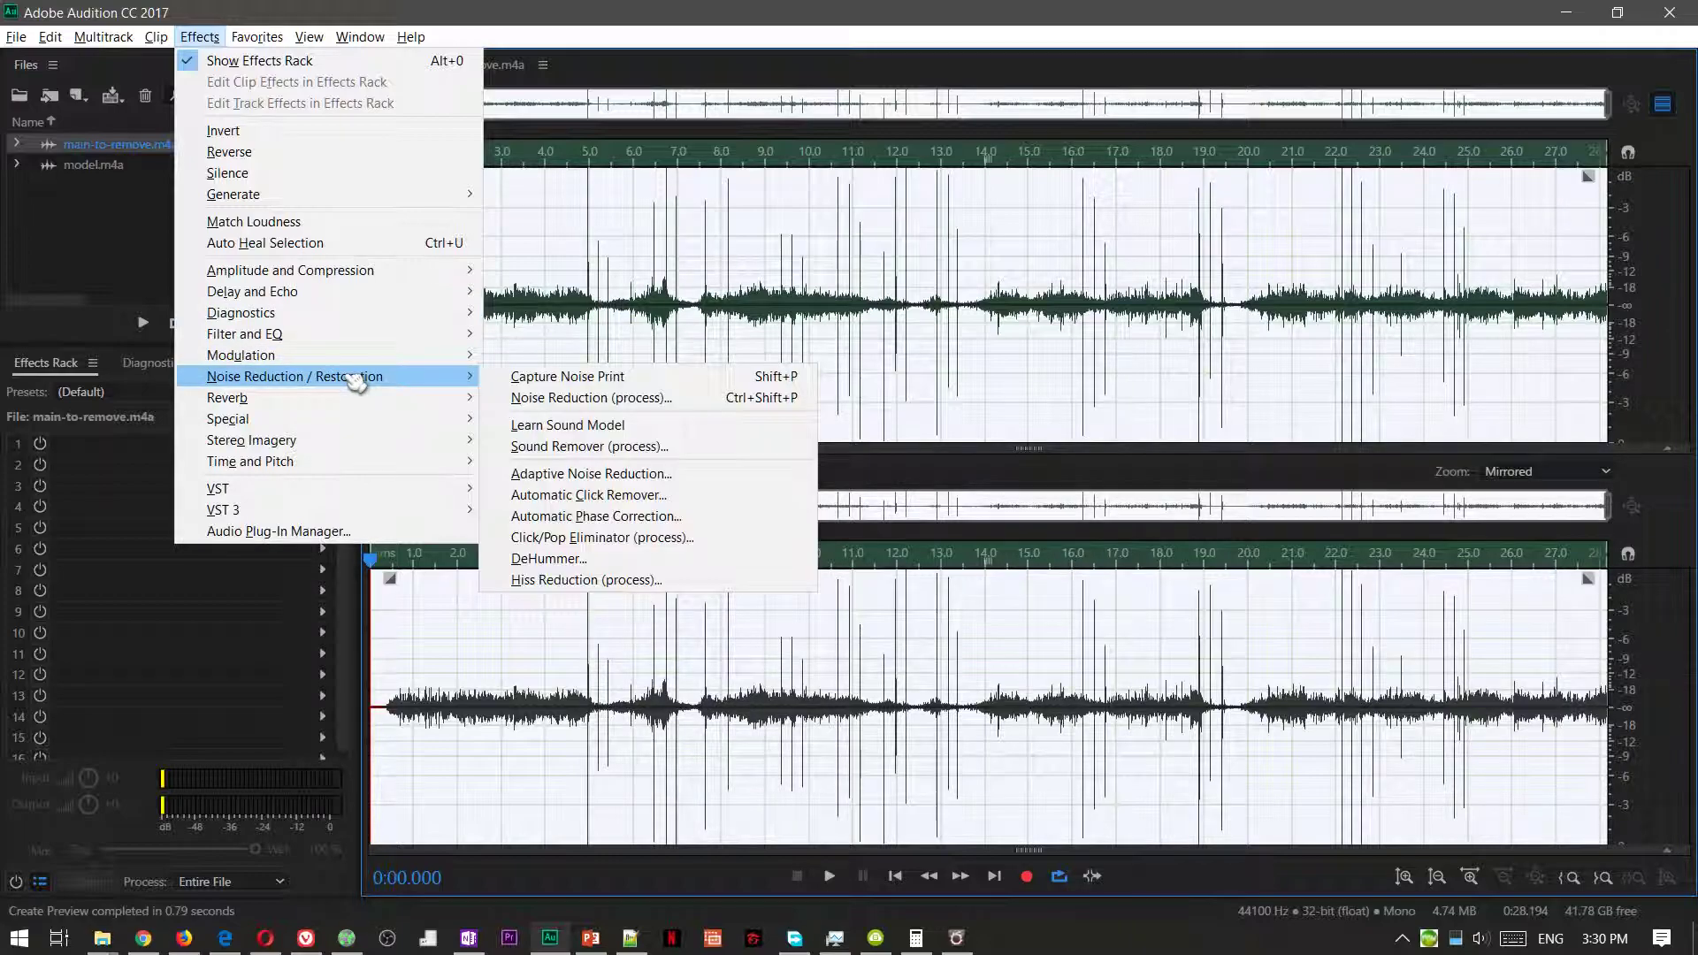
{"action": "left_click", "coordinate": [605, 451]}
{"action": "left_click_drag", "start_coordinate": [608, 353], "coordinate": [1441, 138]}
- Play the Sound Remover preview from about 5.6 s and select the spike at about 6.5 s for comparison
{"action": "left_click", "coordinate": [442, 698]}
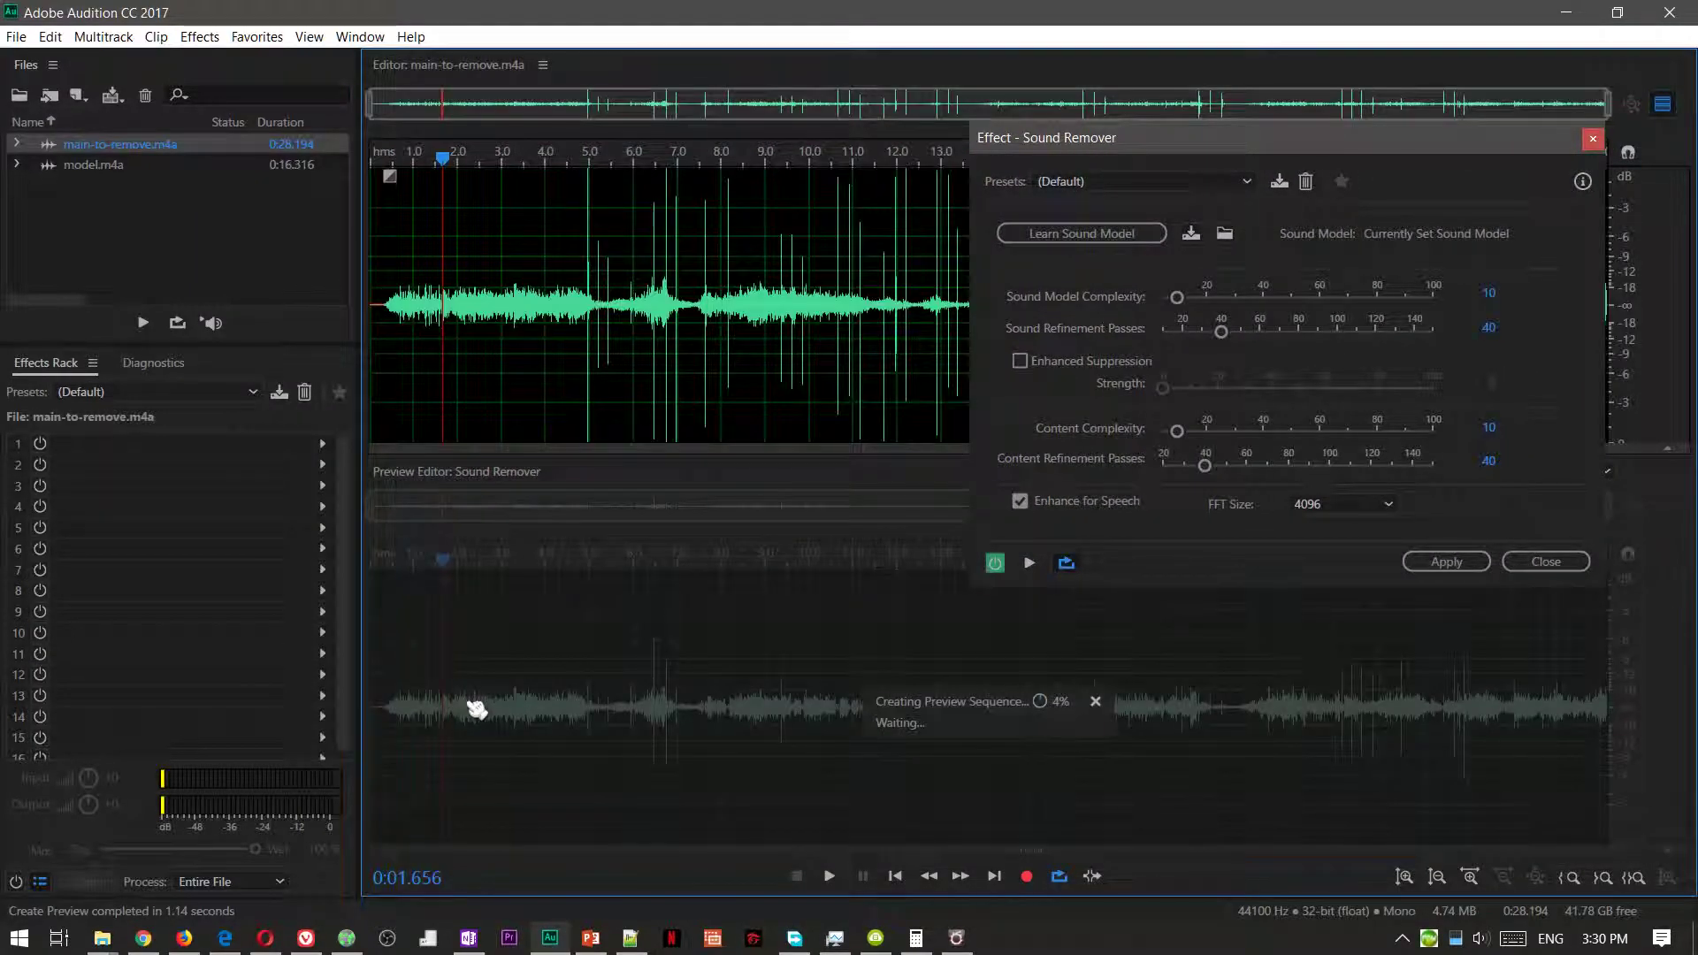
{"action": "mouse_move", "coordinate": [459, 702]}
{"action": "left_mouse_down"}
{"action": "mouse_move", "coordinate": [1439, 699]}
{"action": "mouse_move", "coordinate": [453, 669]}
{"action": "left_mouse_up"}
{"action": "left_click", "coordinate": [465, 688]}
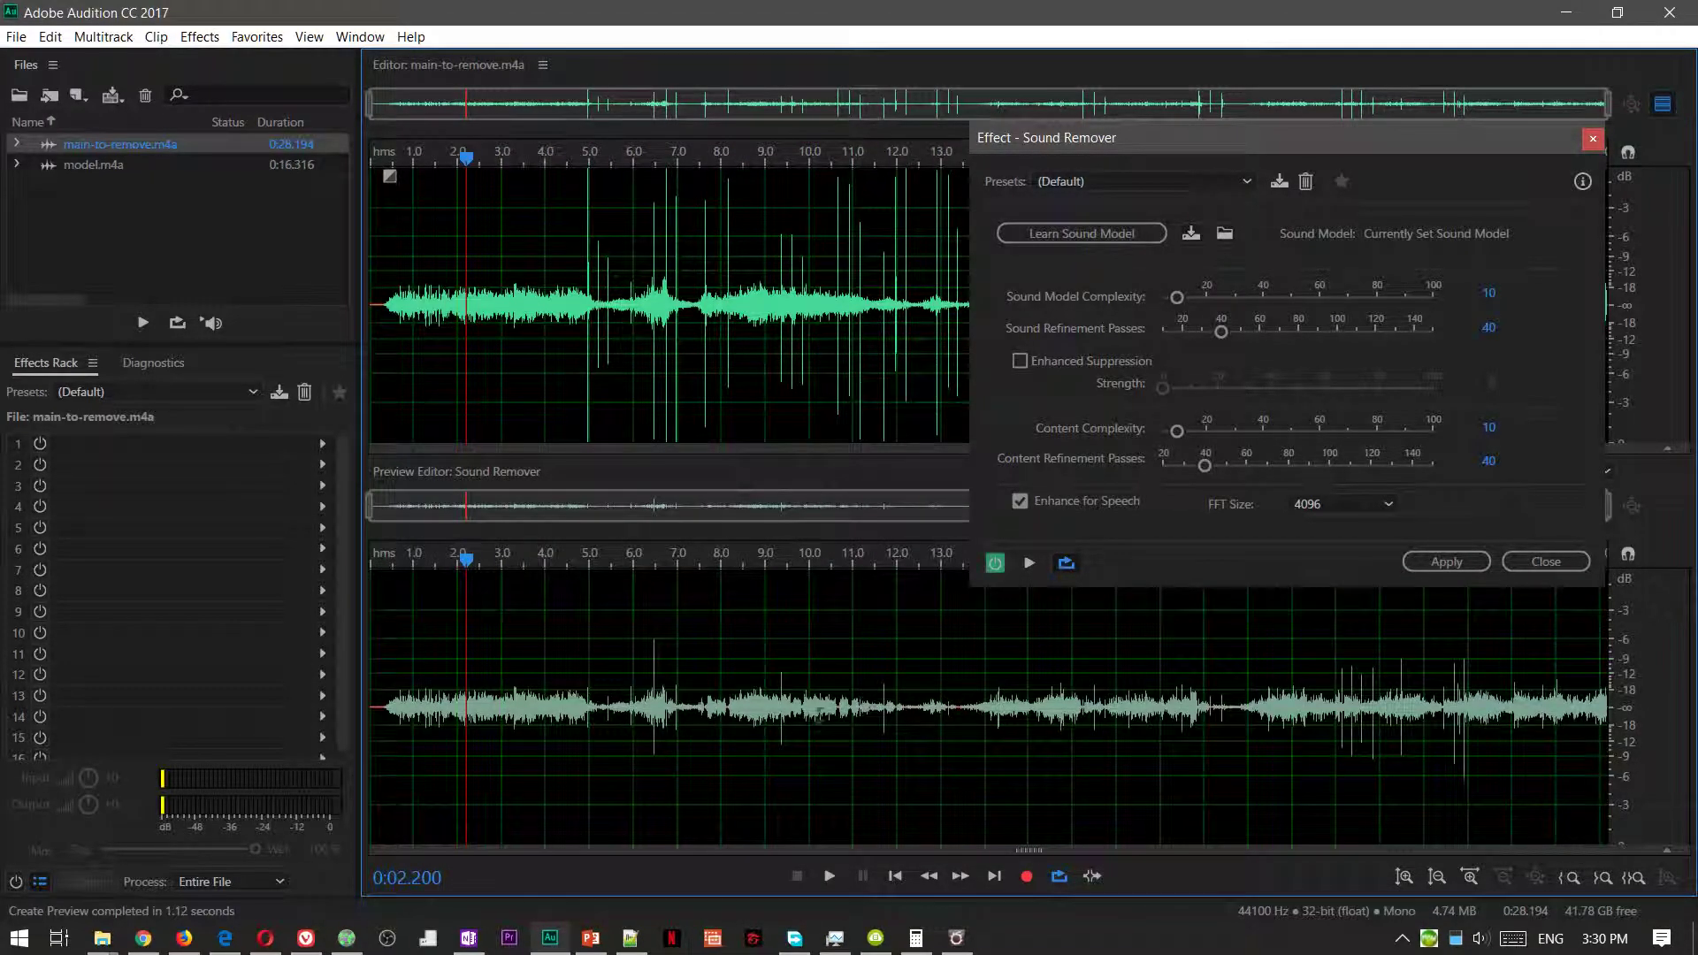
{"action": "left_click", "coordinate": [616, 697]}
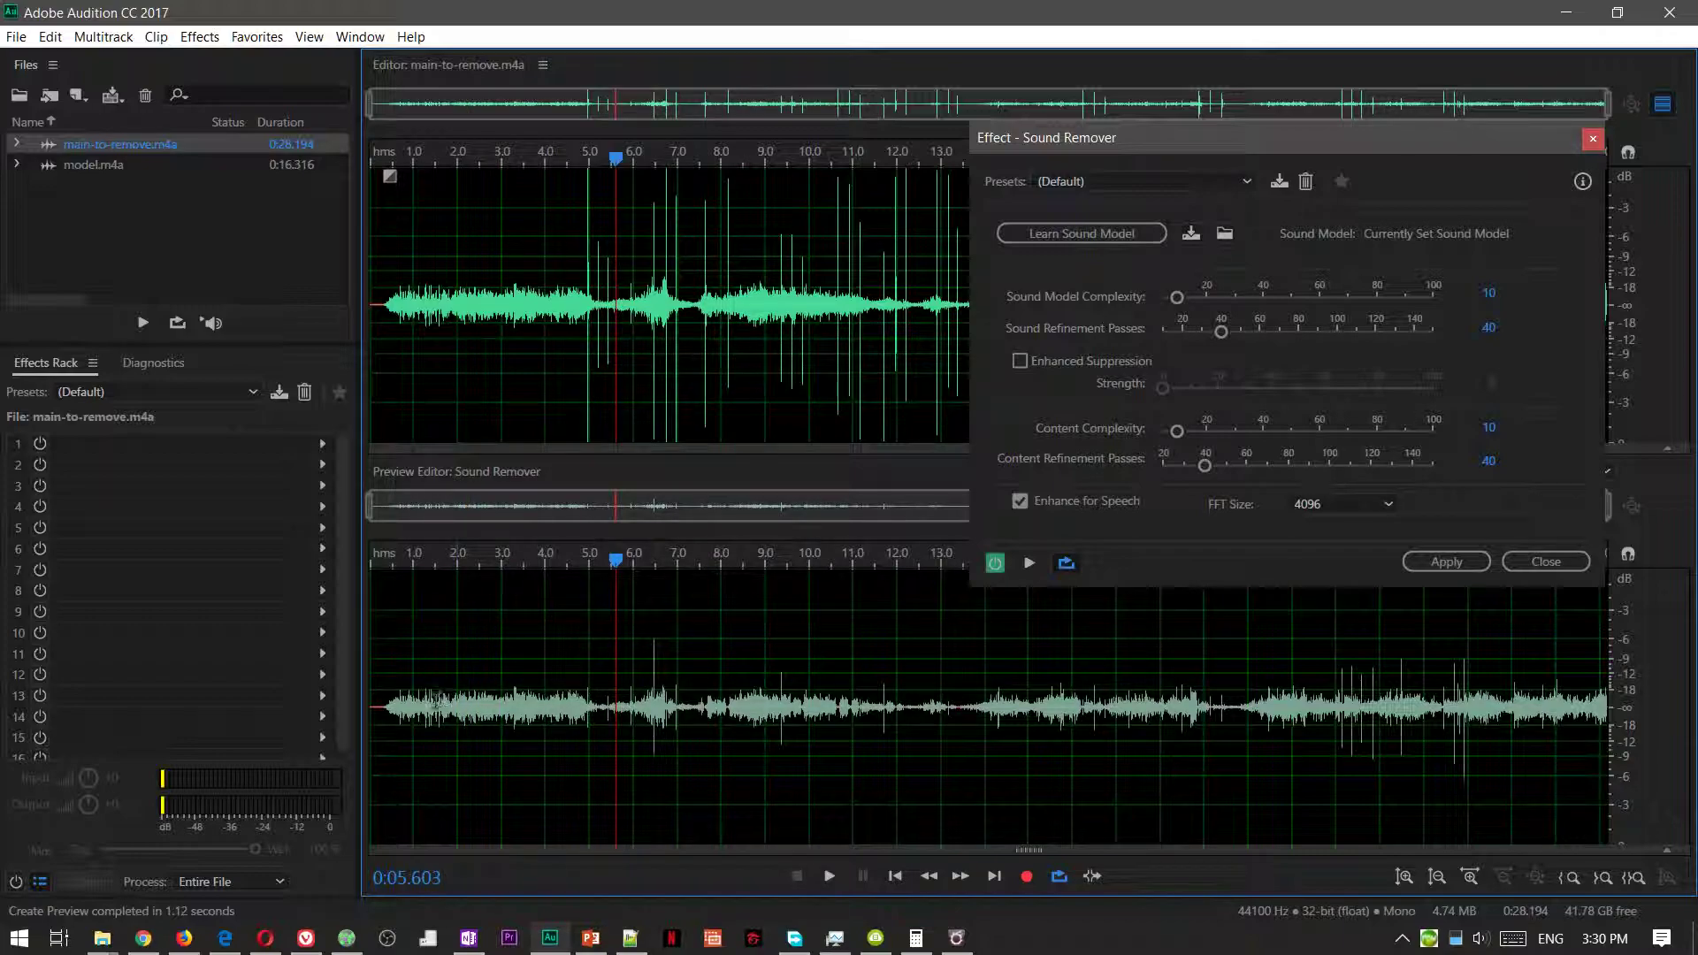
{"action": "key", "text": "space"}
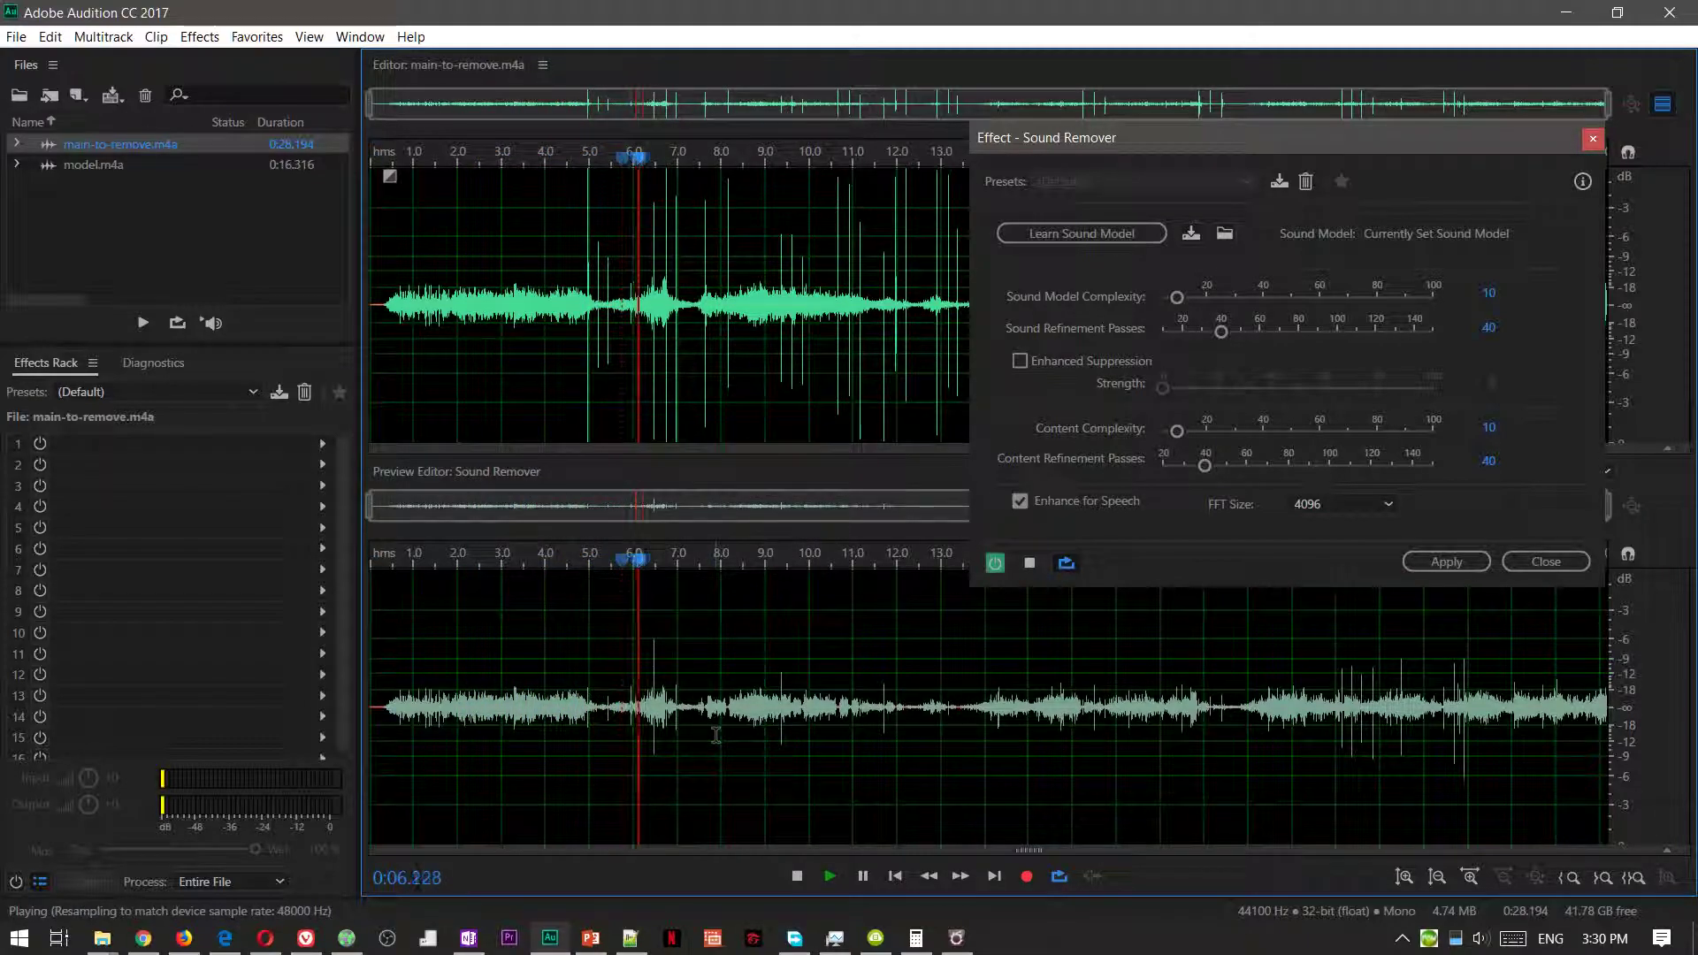
{"action": "key", "text": "space"}
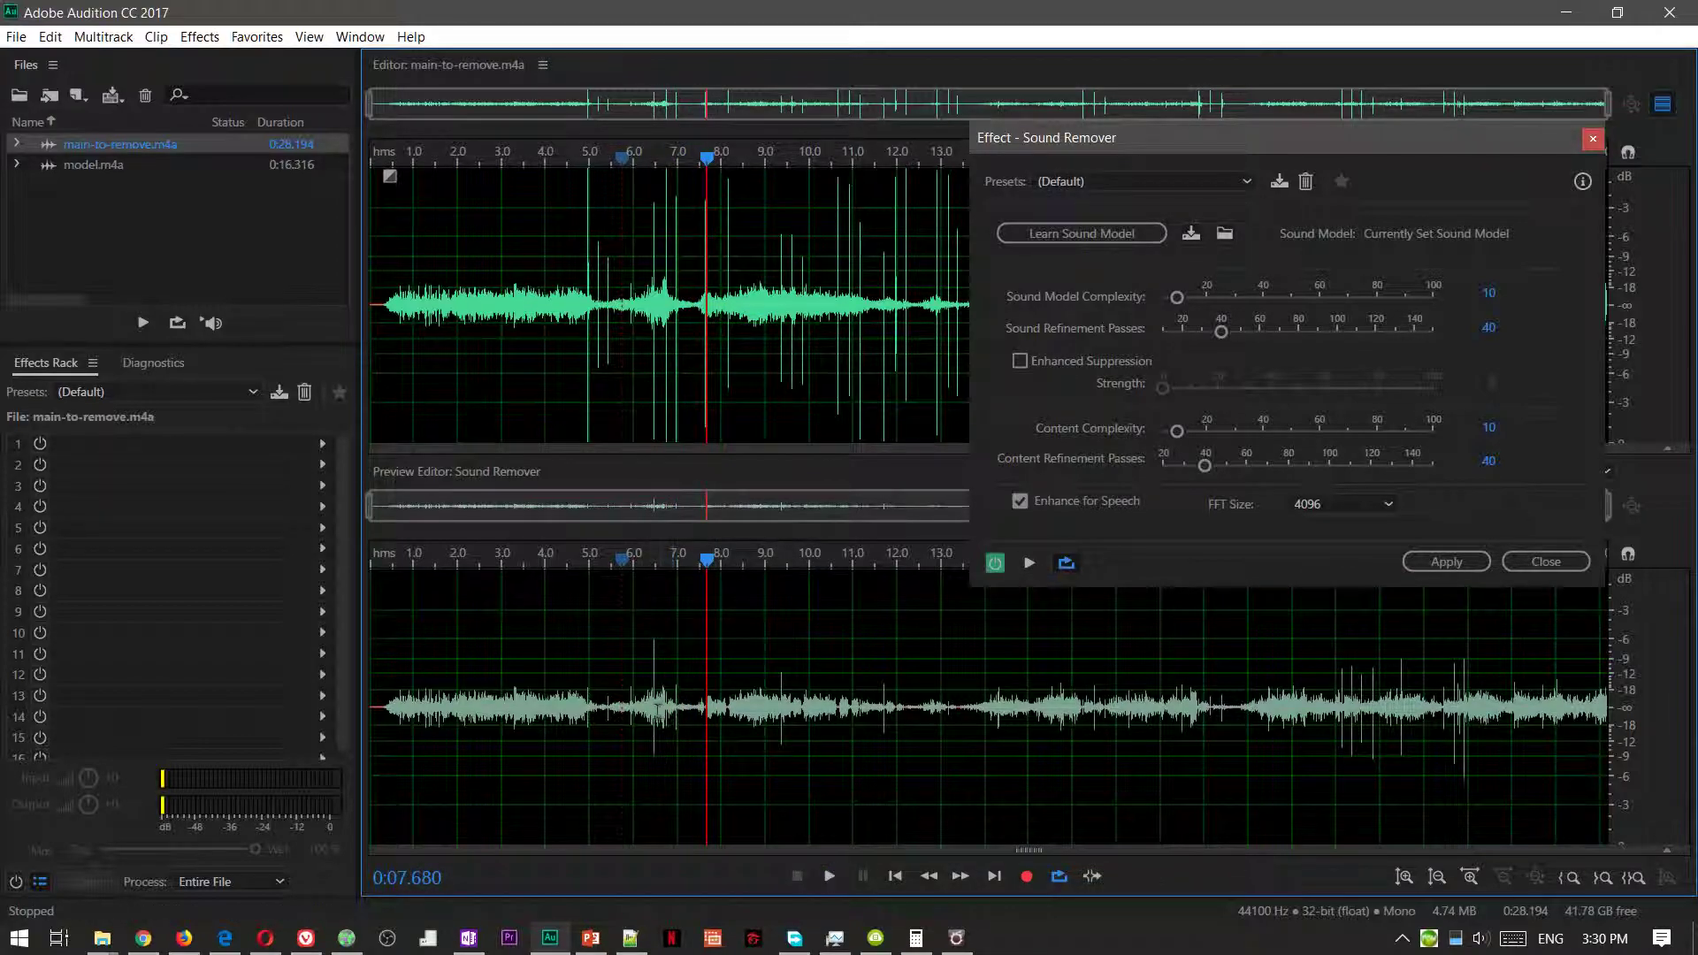
{"action": "left_click_drag", "start_coordinate": [649, 708], "coordinate": [666, 712]}
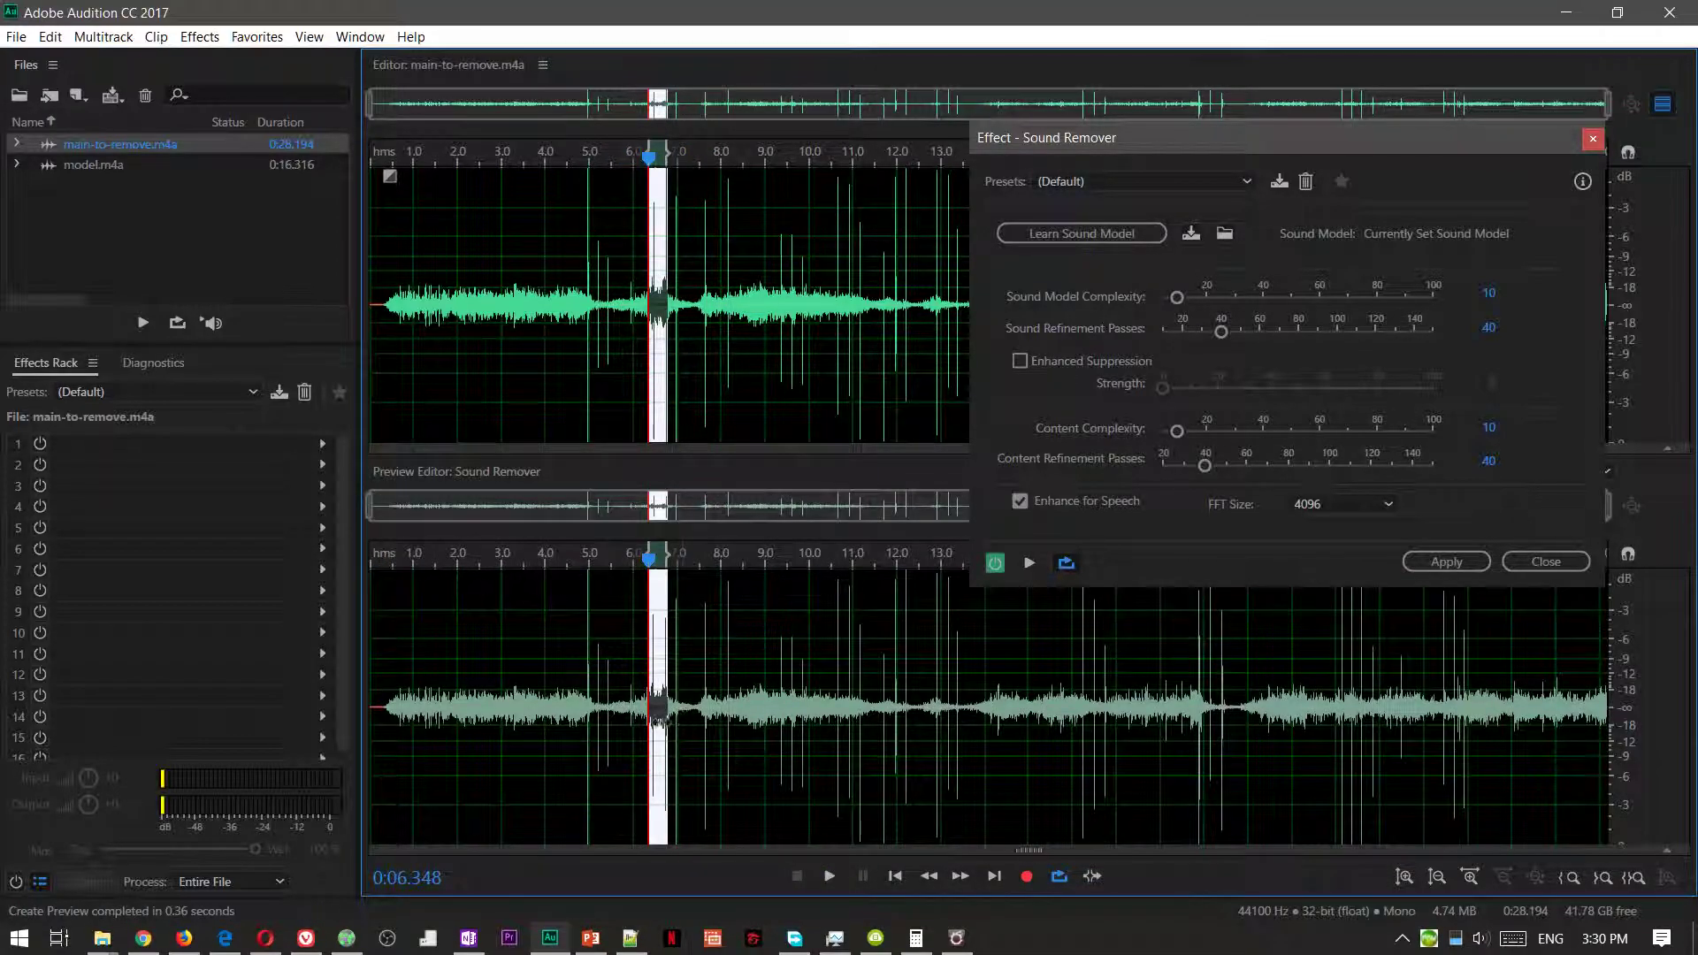
- Reselect the entire waveform, enable Enhanced Suppression in Sound Remover and set its strength to 37
{"action": "double_click", "coordinate": [632, 717]}
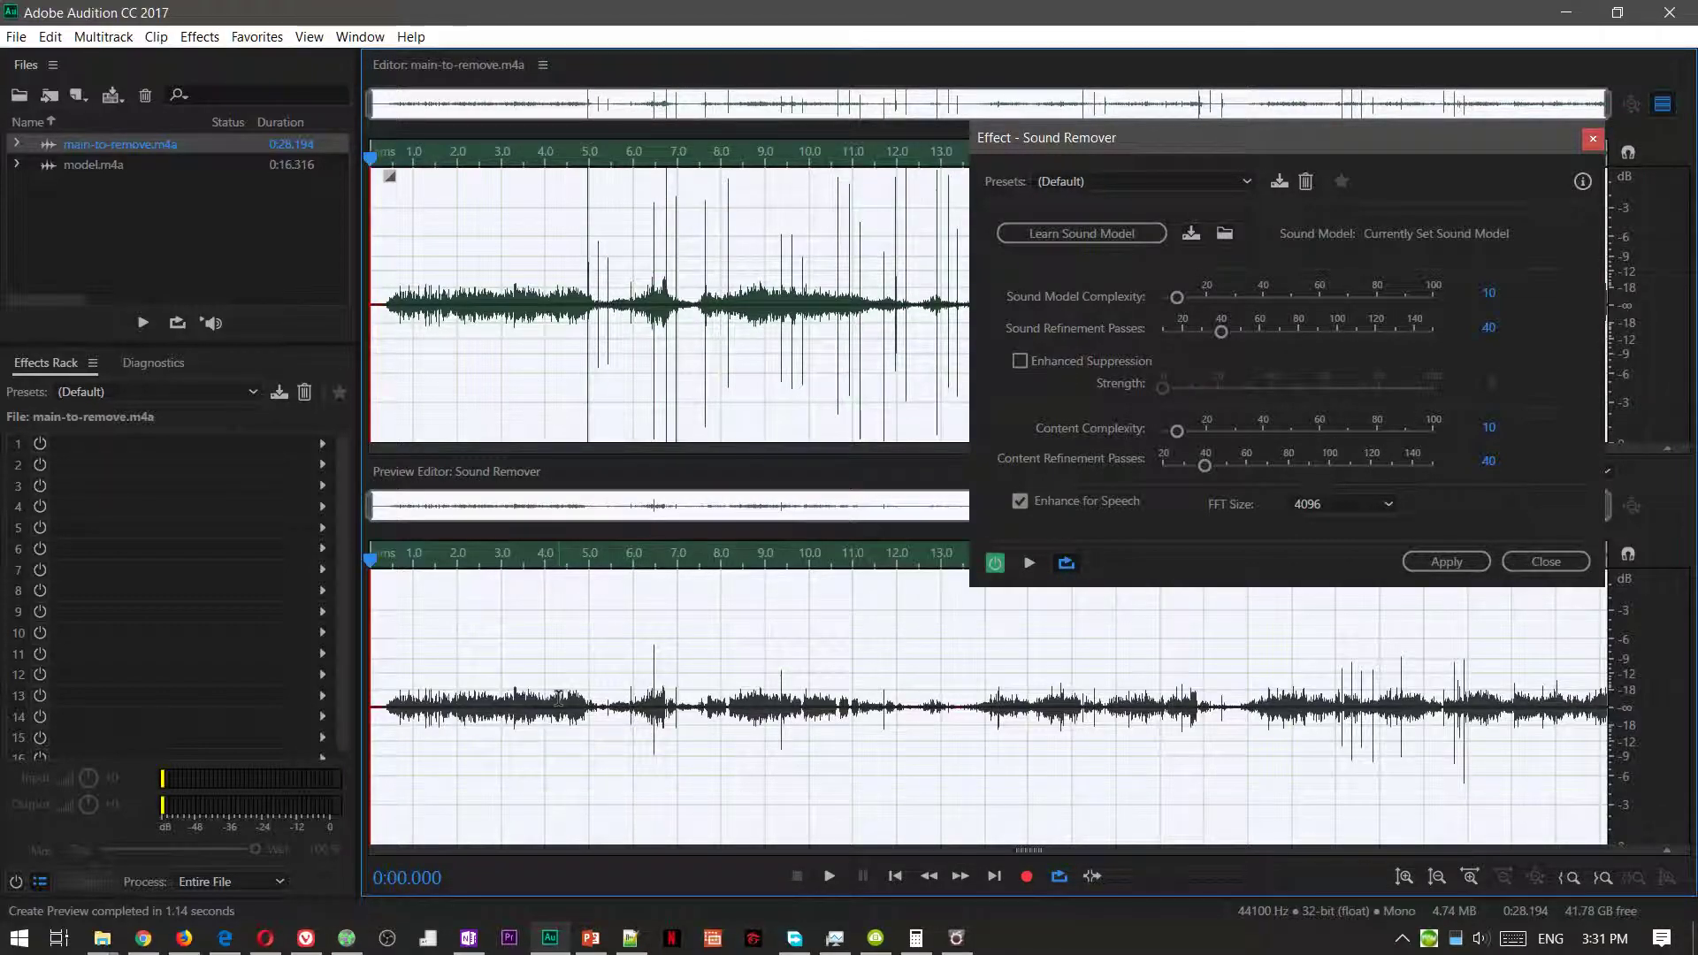
{"action": "left_click", "coordinate": [1057, 360]}
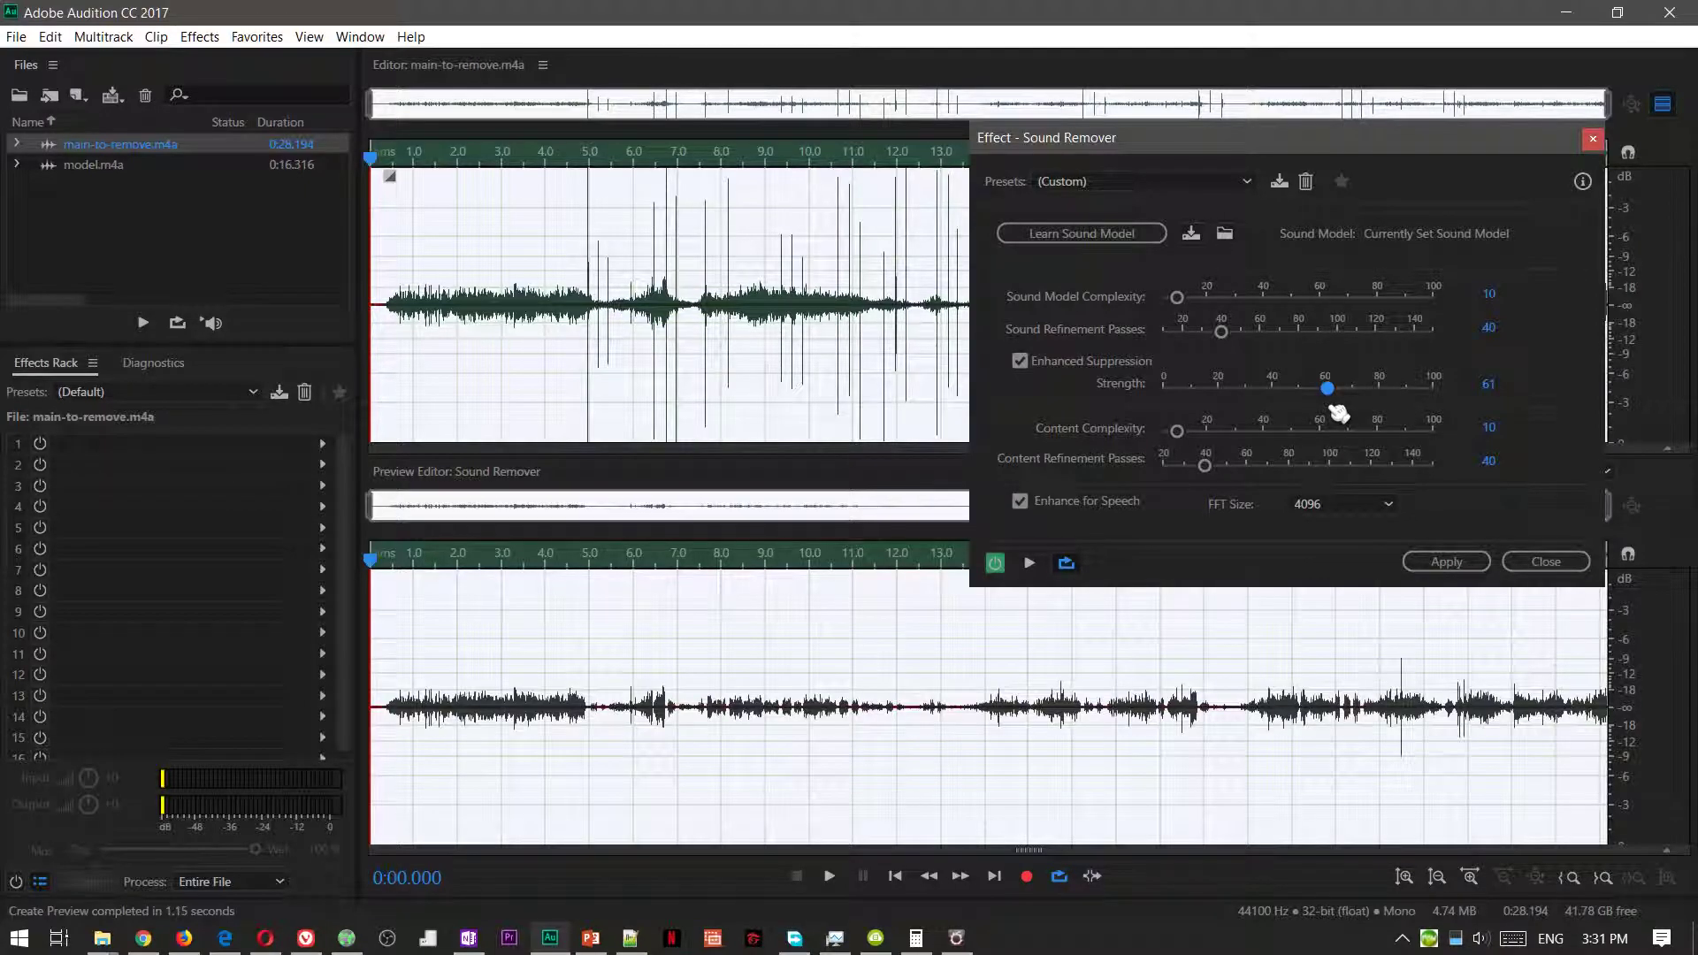
{"action": "left_click_drag", "start_coordinate": [1324, 405], "coordinate": [1305, 400]}
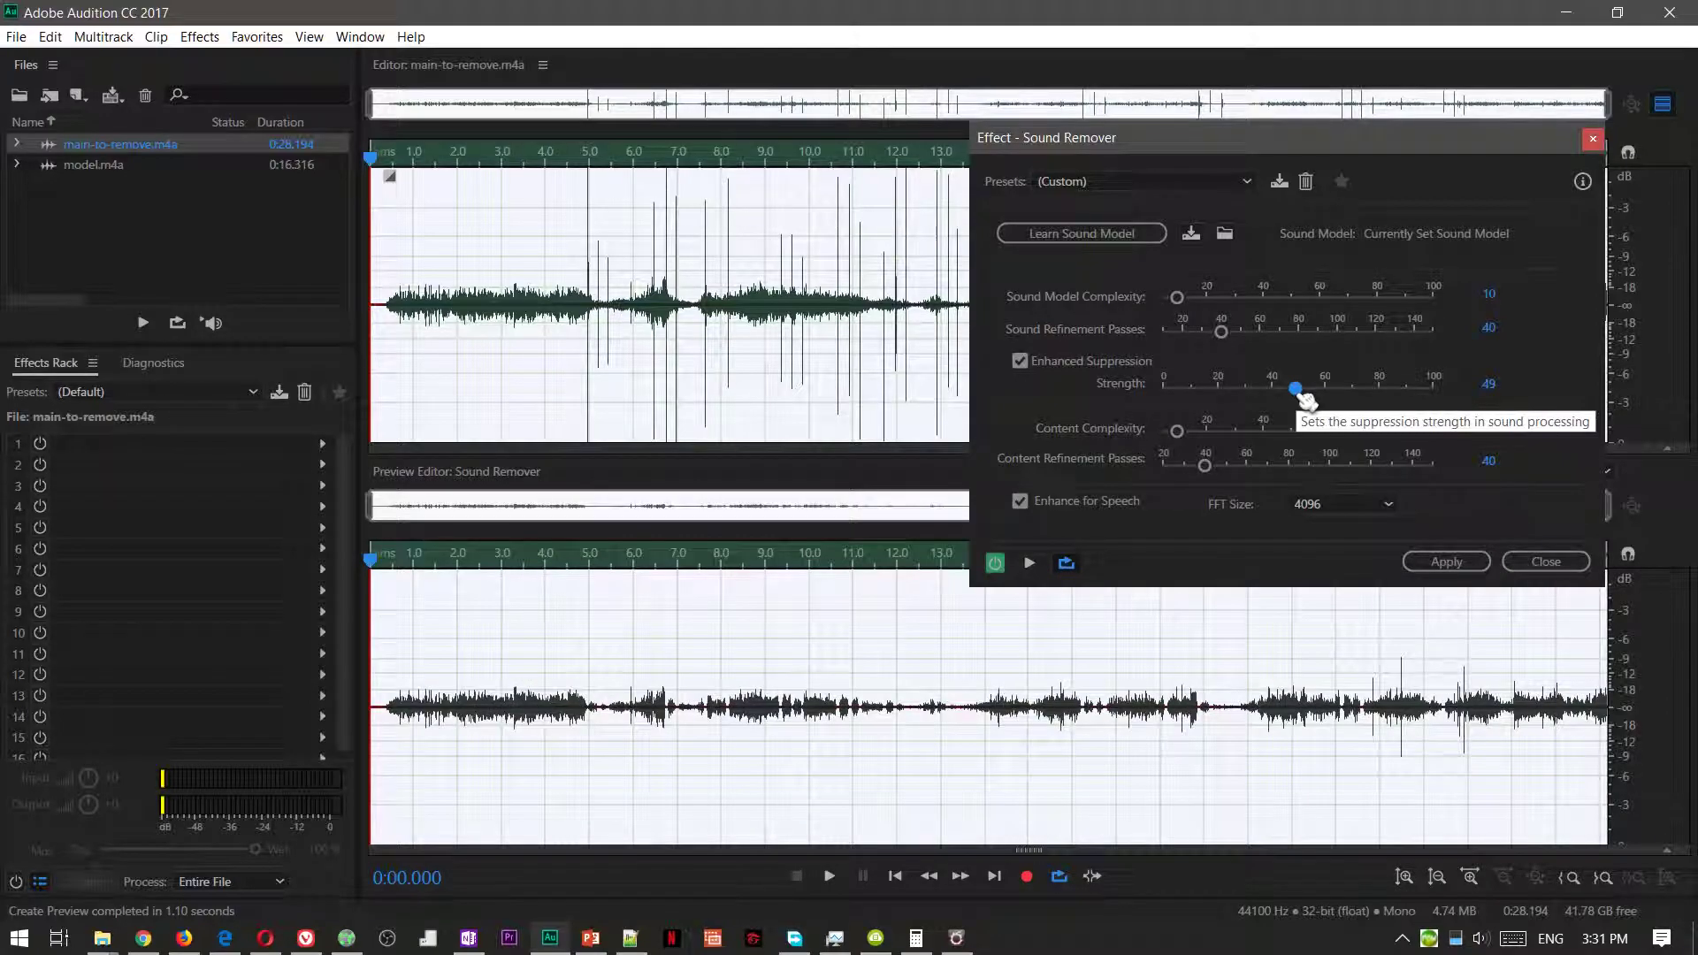
{"action": "left_click_drag", "start_coordinate": [1278, 391], "coordinate": [1267, 389]}
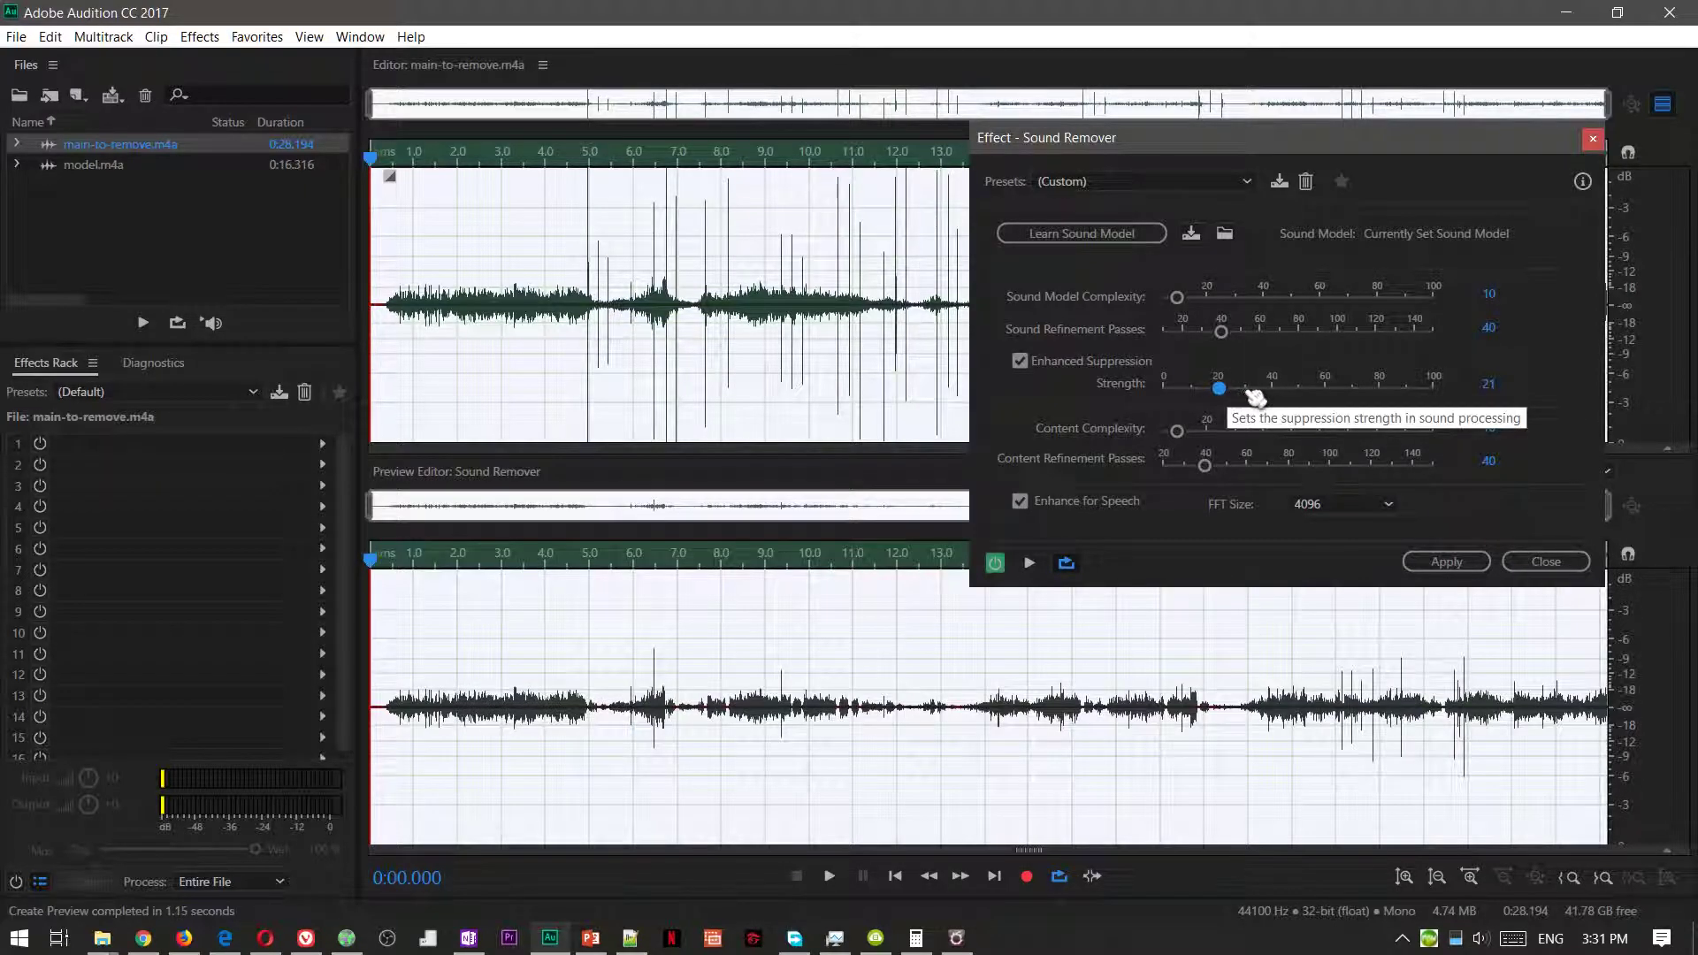
{"action": "left_click", "coordinate": [1248, 390]}
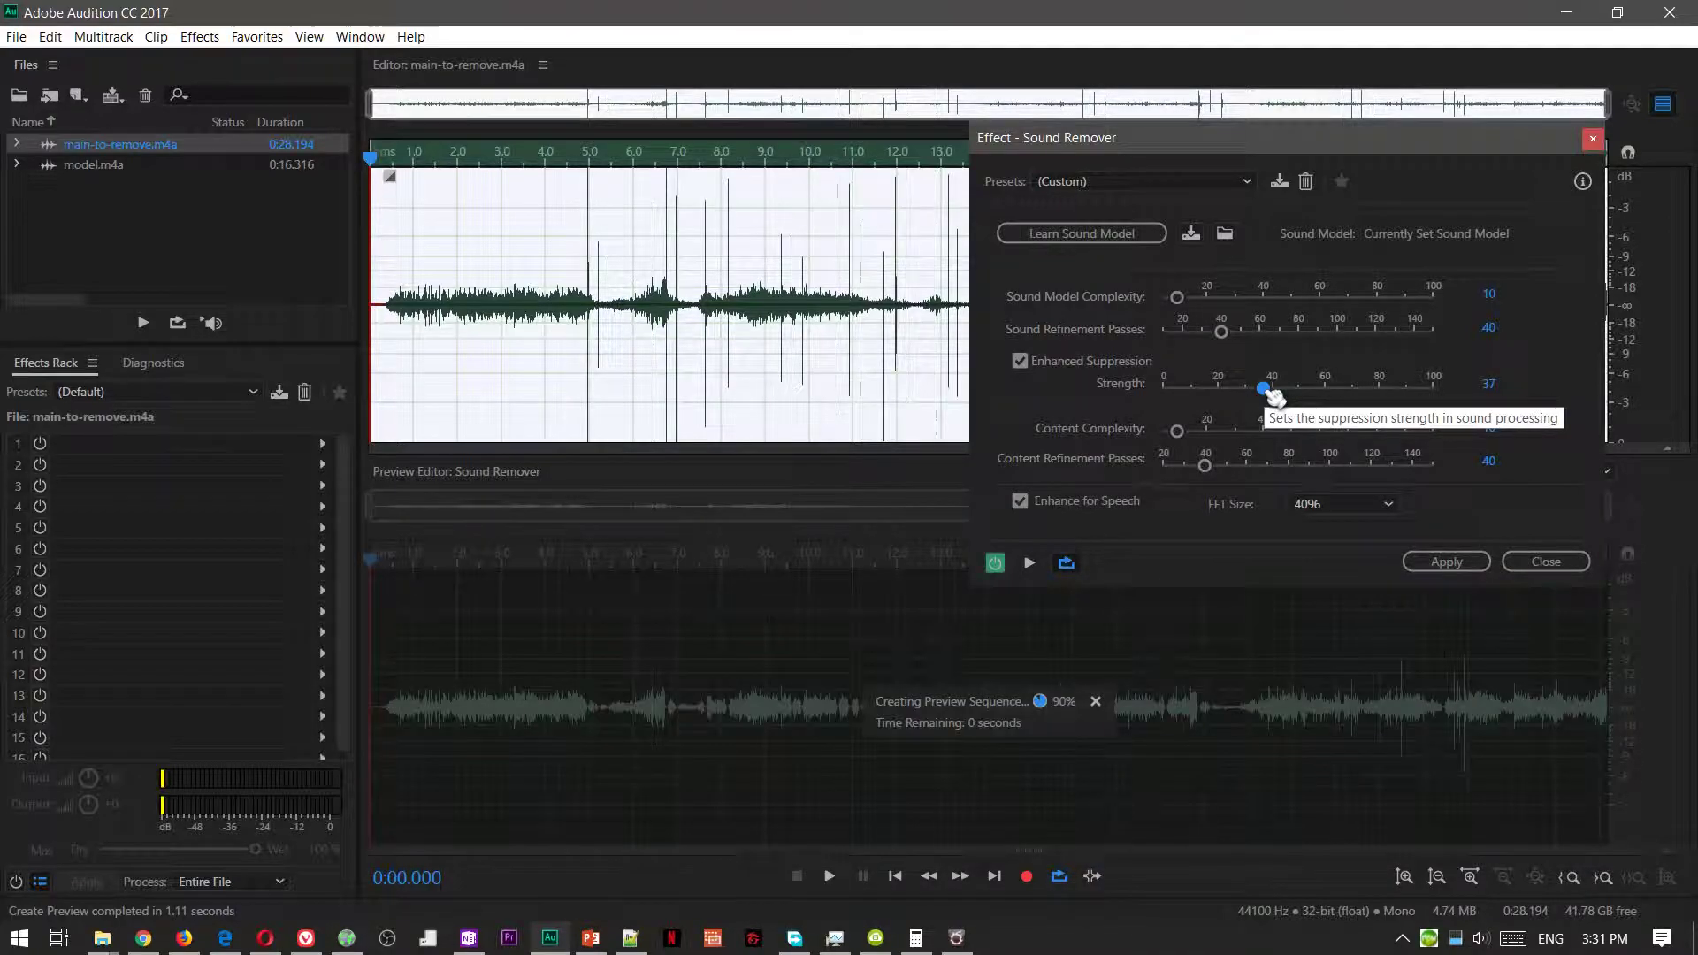
- Play the Sound Remover preview from about 4.4 s to listen to the suppressed audio
{"action": "key", "text": "space"}
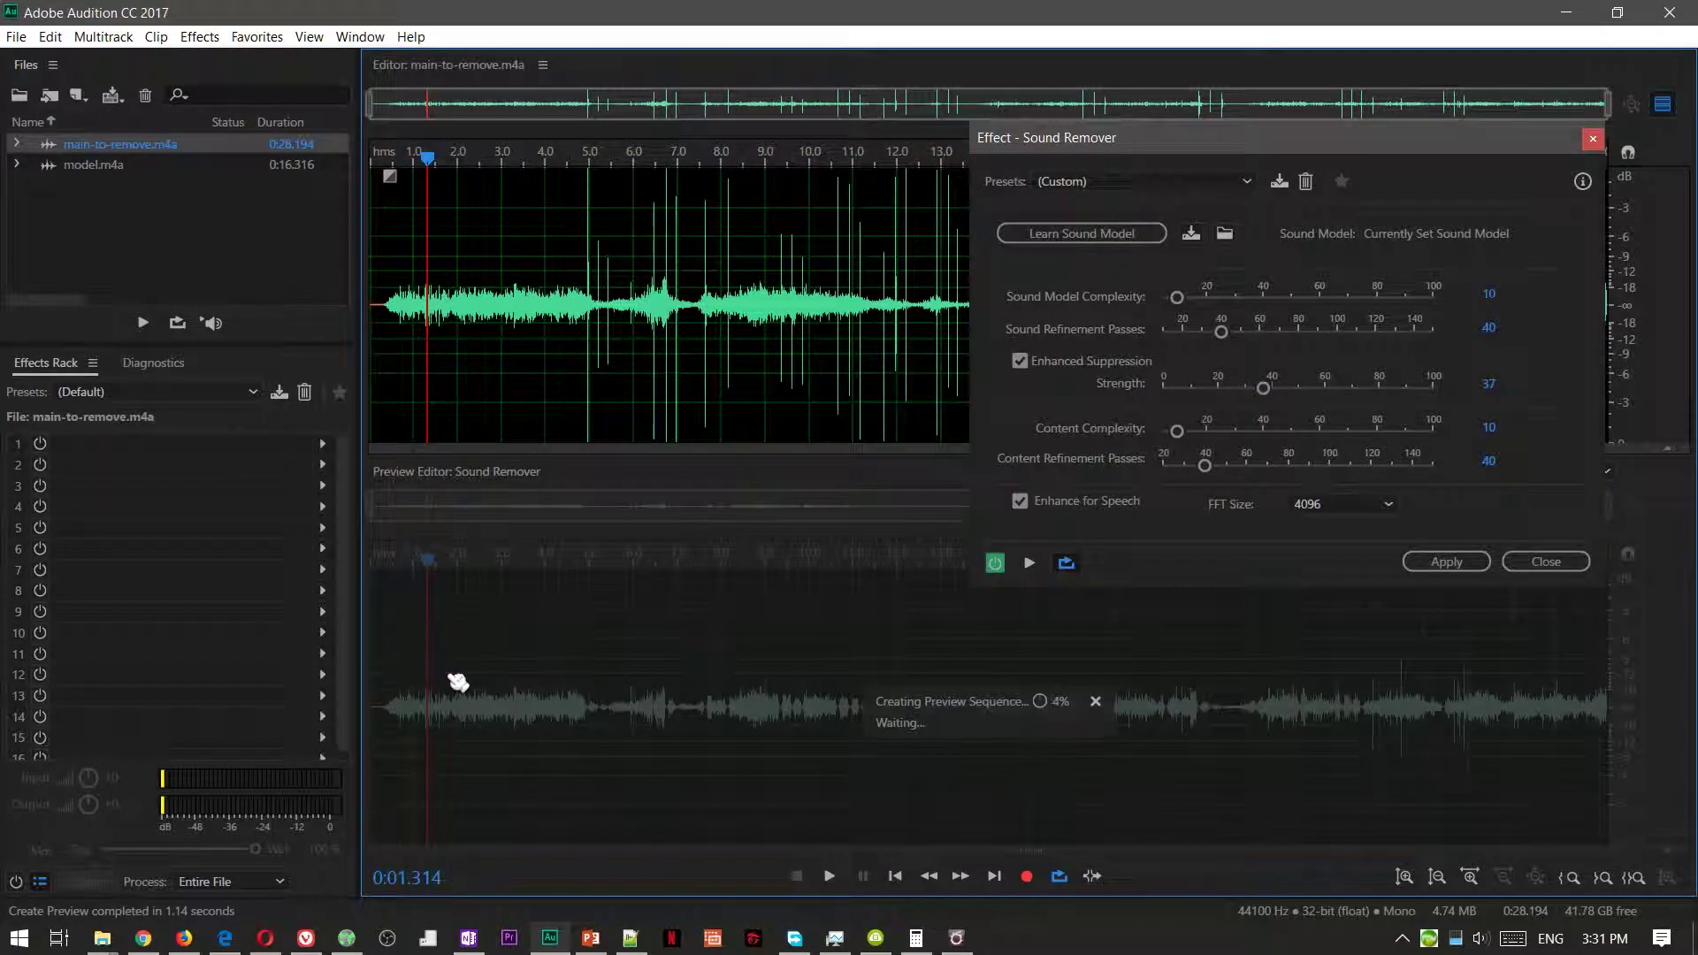
{"action": "left_click", "coordinate": [560, 695]}
{"action": "key", "text": "space"}
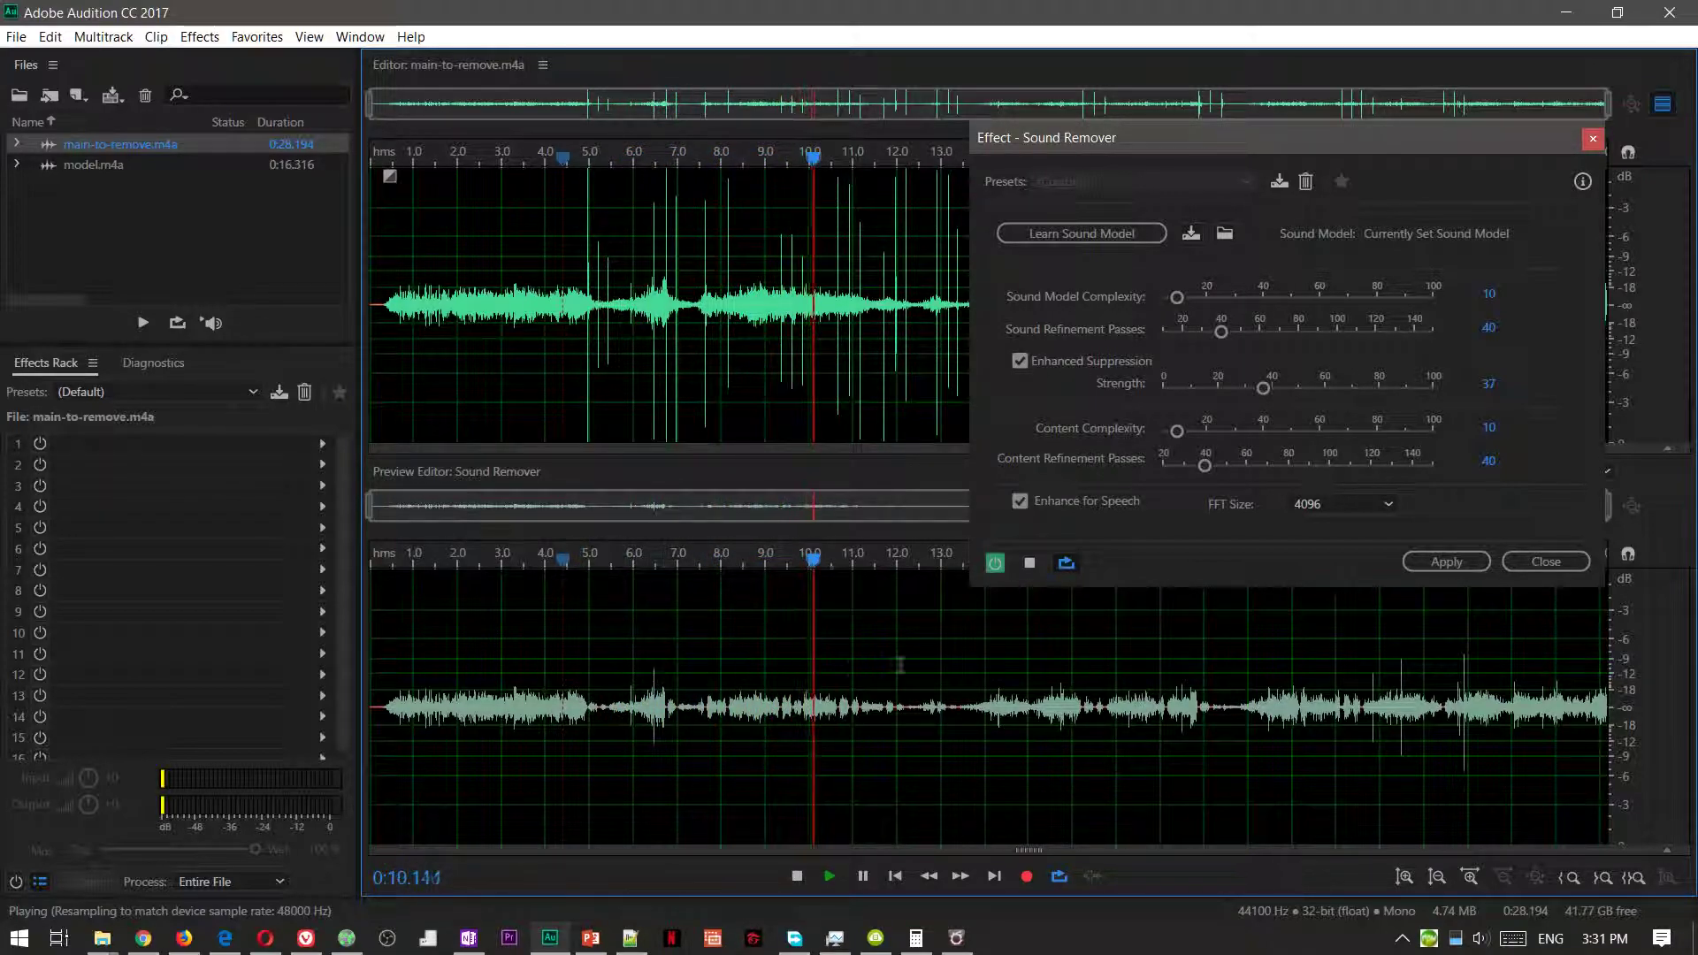
- Apply Sound Remover to the whole file and save the result as main-to-remove.wav in Wave PCM format in the Downloads folder
{"action": "left_click", "coordinate": [1476, 564]}
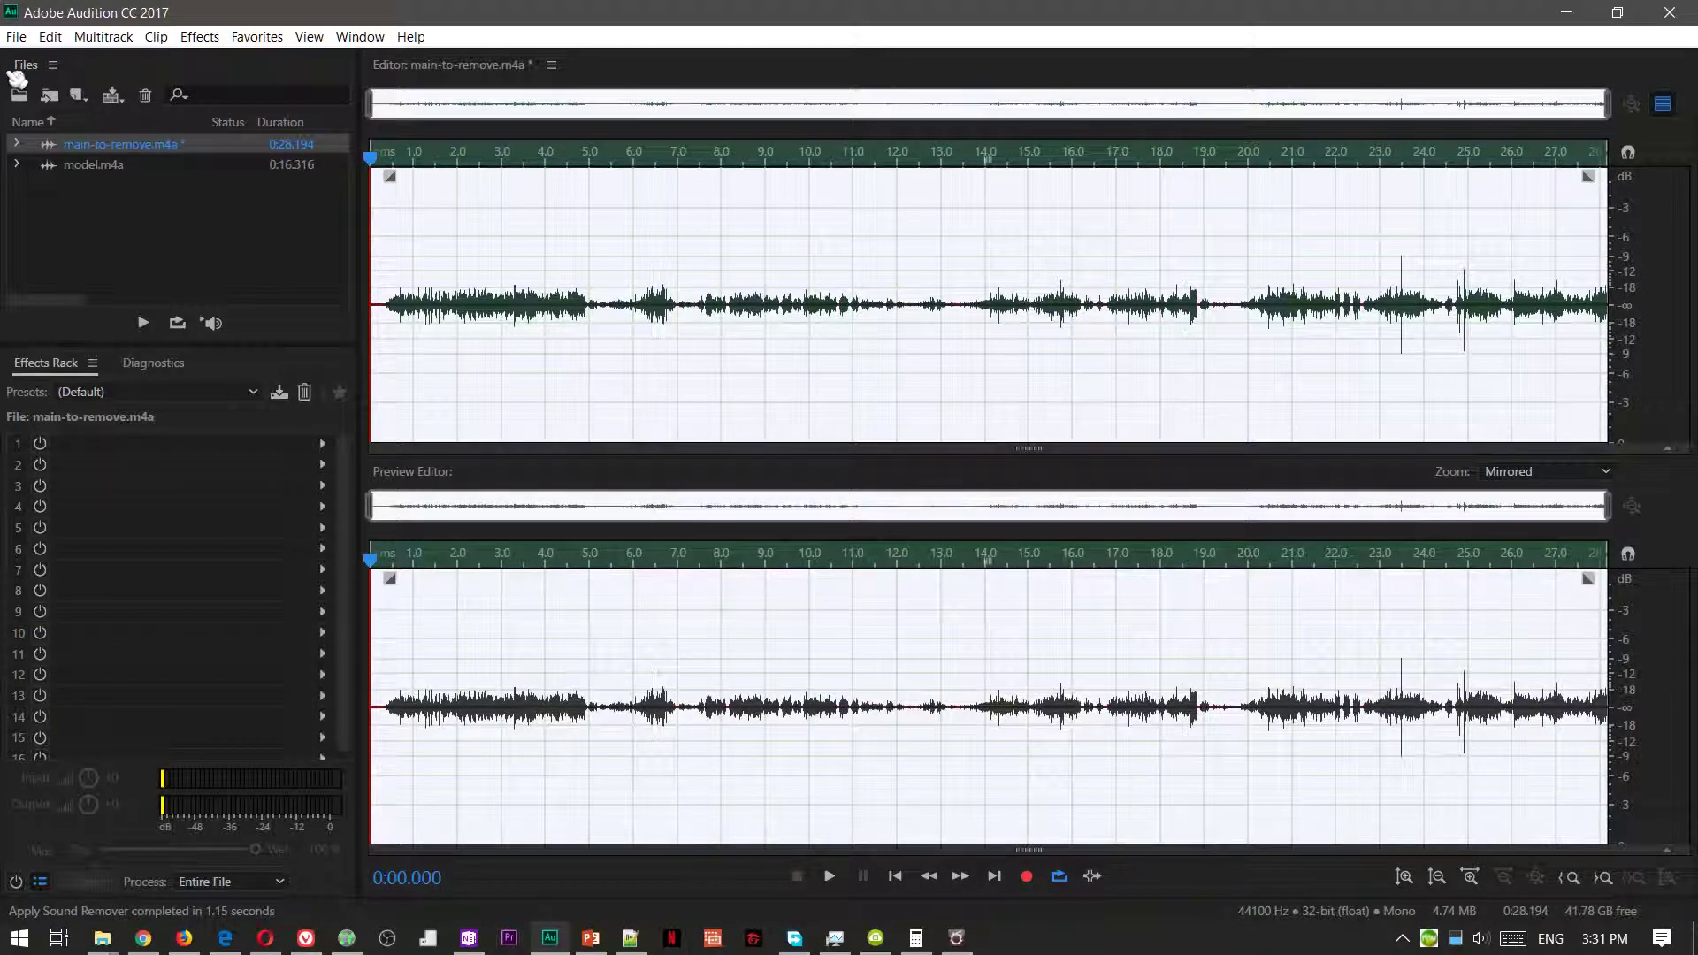
{"action": "left_click", "coordinate": [15, 41]}
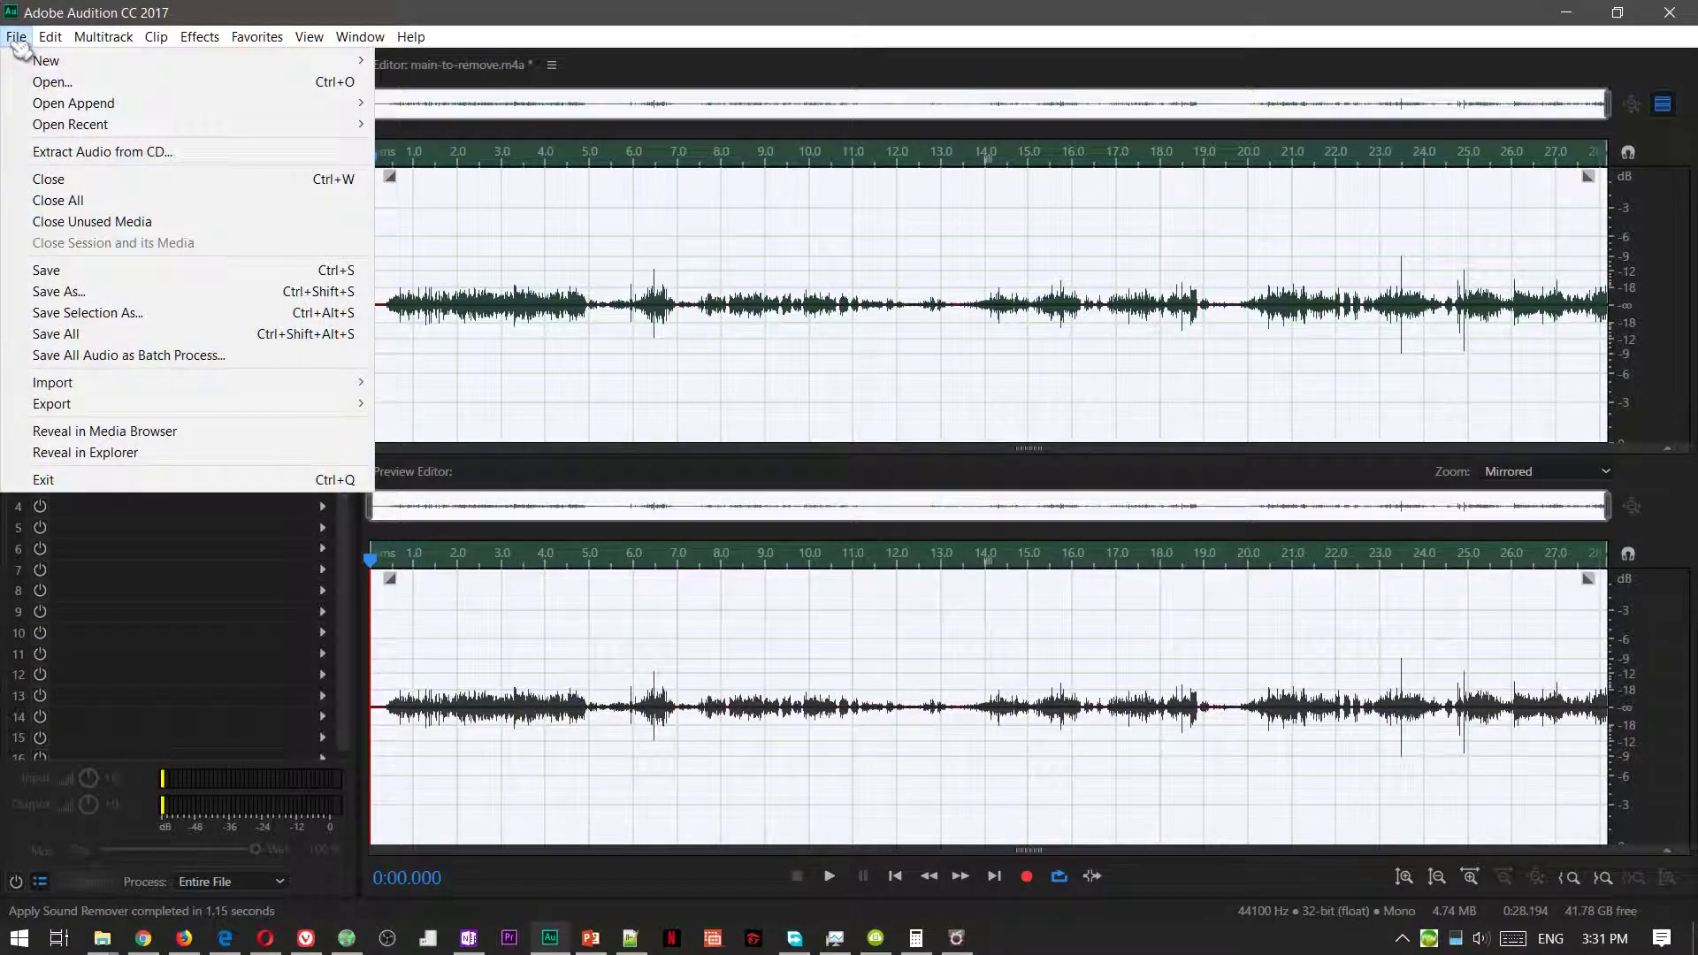
{"action": "left_click", "coordinate": [51, 274]}
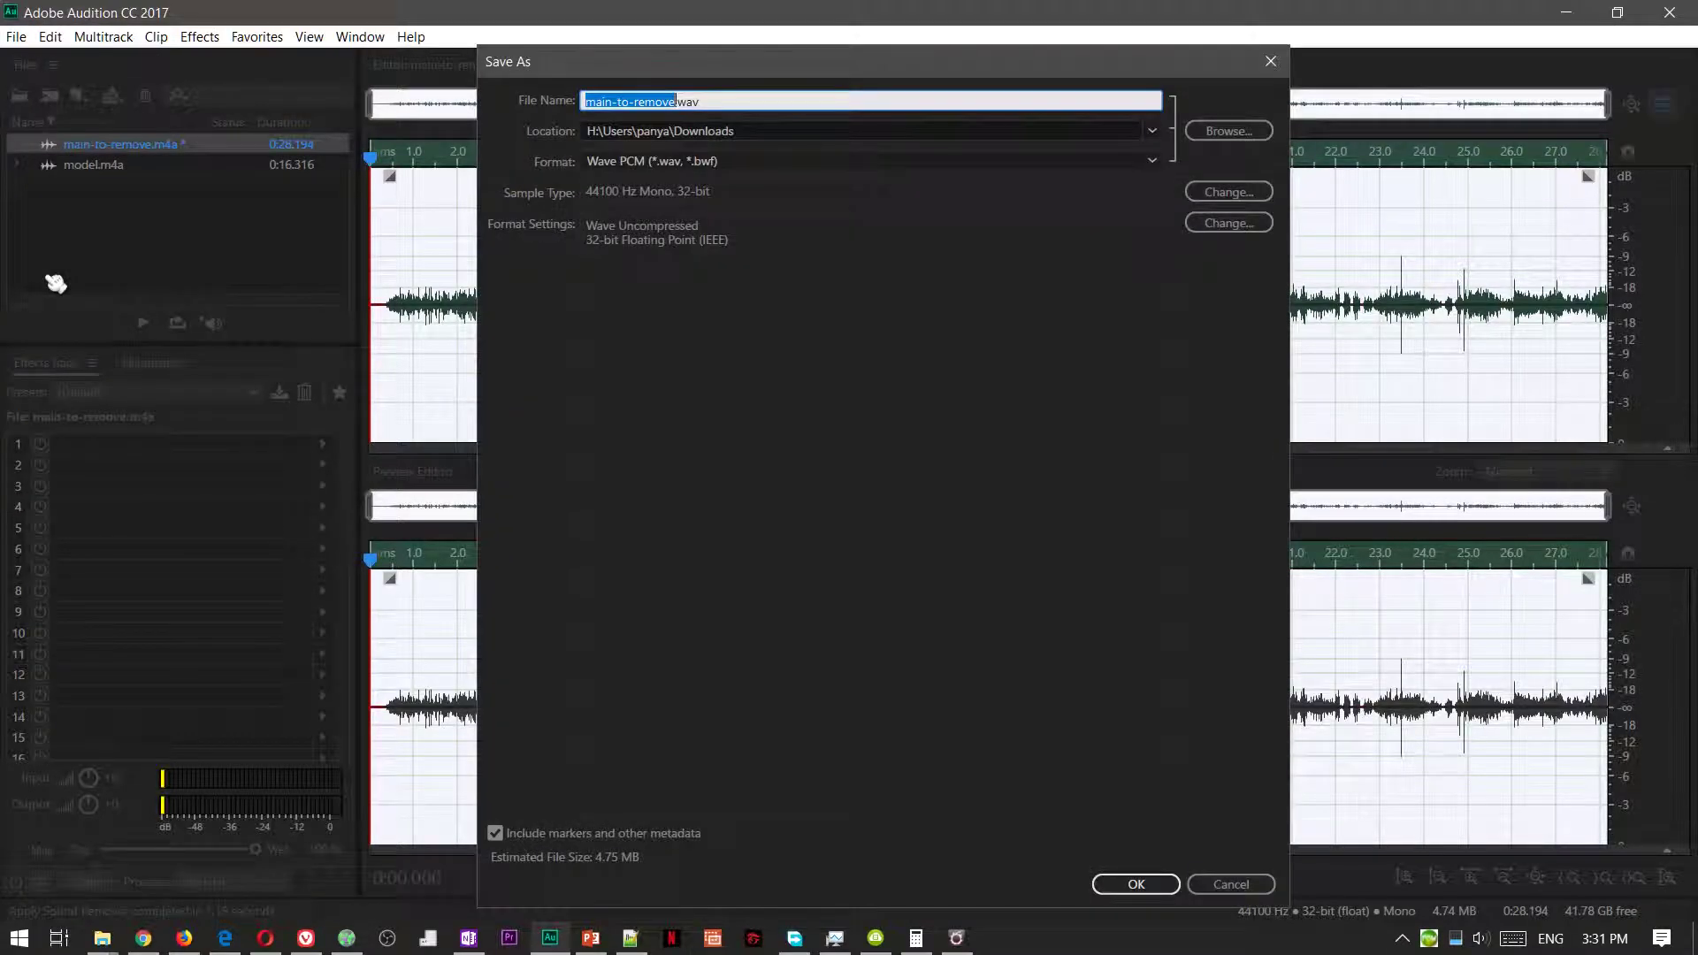
{"action": "left_click", "coordinate": [1138, 883]}
- Switch to the Downloads folder in File Explorer and try to bring main-to-remove.wav into Audition's file list
{"action": "key", "text": "alt+Tab"}
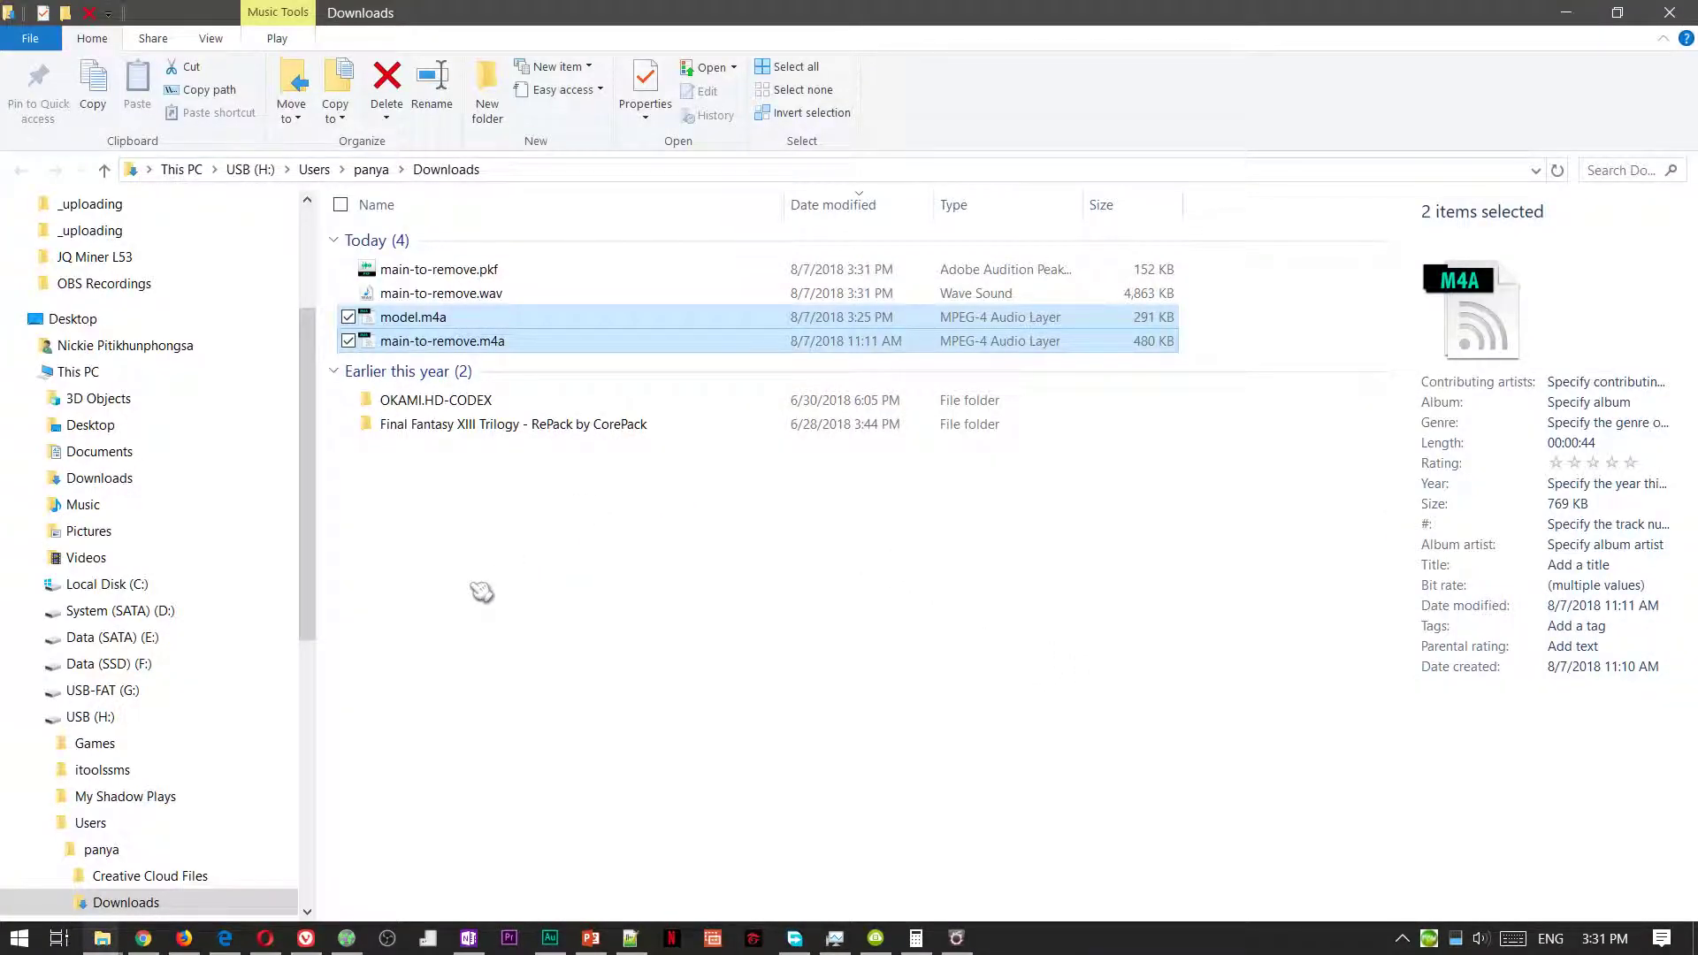
{"action": "left_click", "coordinate": [482, 592]}
{"action": "left_click", "coordinate": [464, 341]}
{"action": "left_click", "coordinate": [474, 296]}
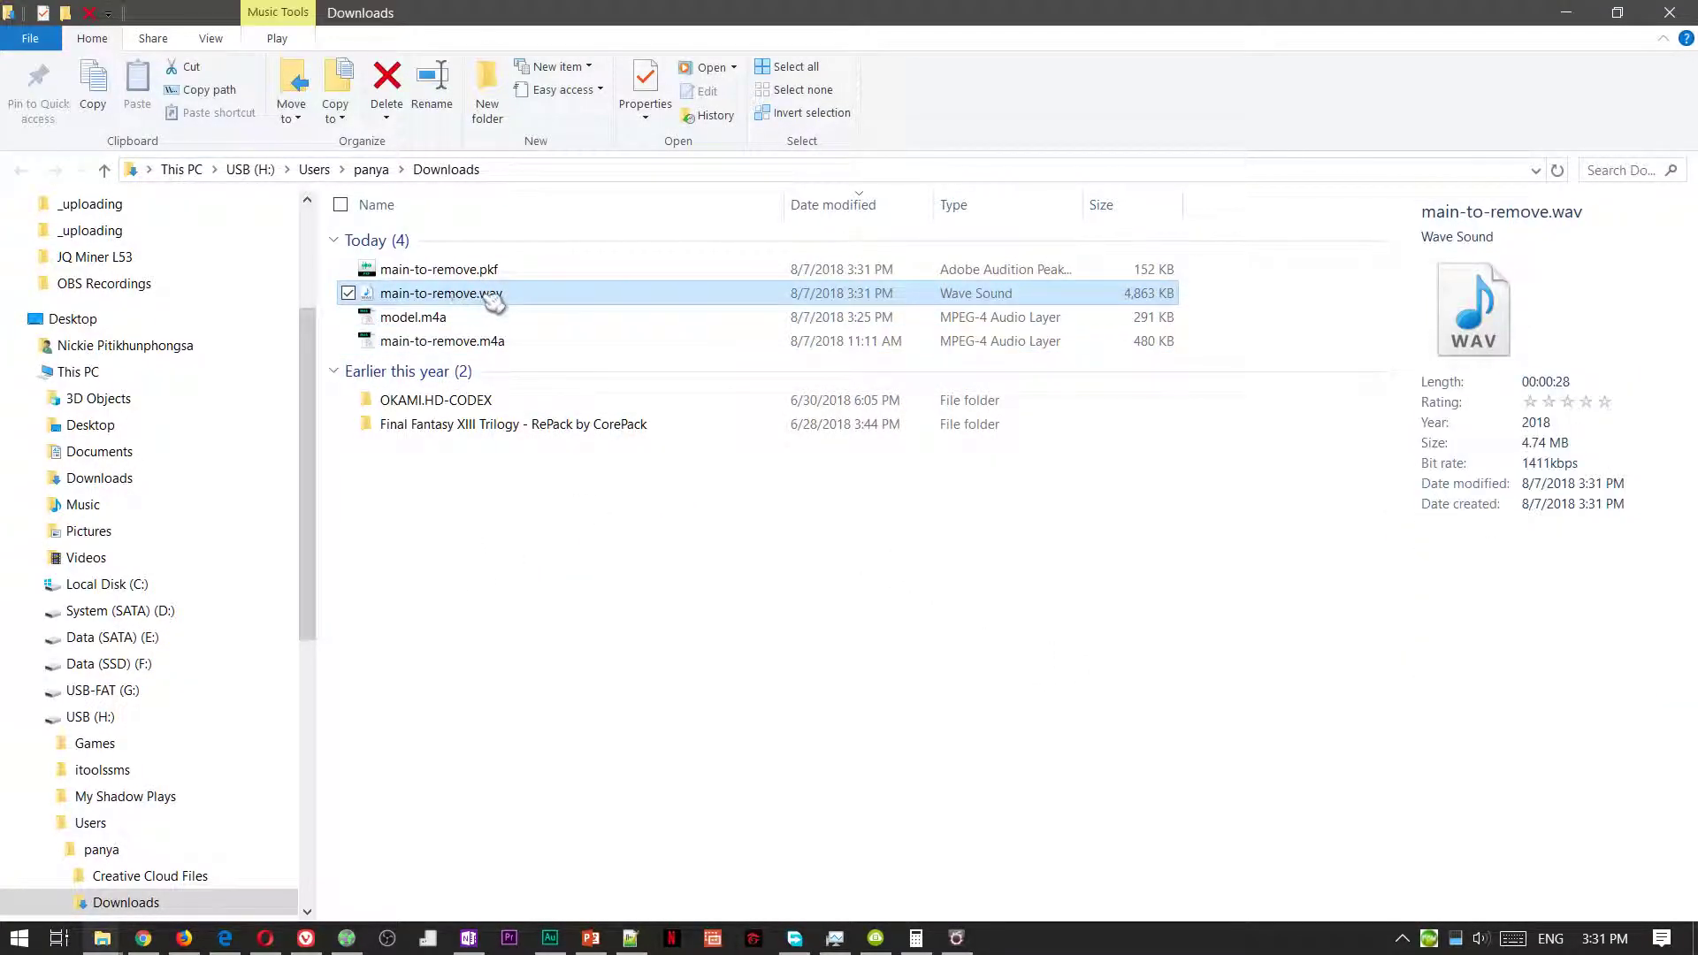
{"action": "left_click_drag", "start_coordinate": [493, 301], "coordinate": [110, 272]}
{"action": "key", "text": "alt+Tab"}
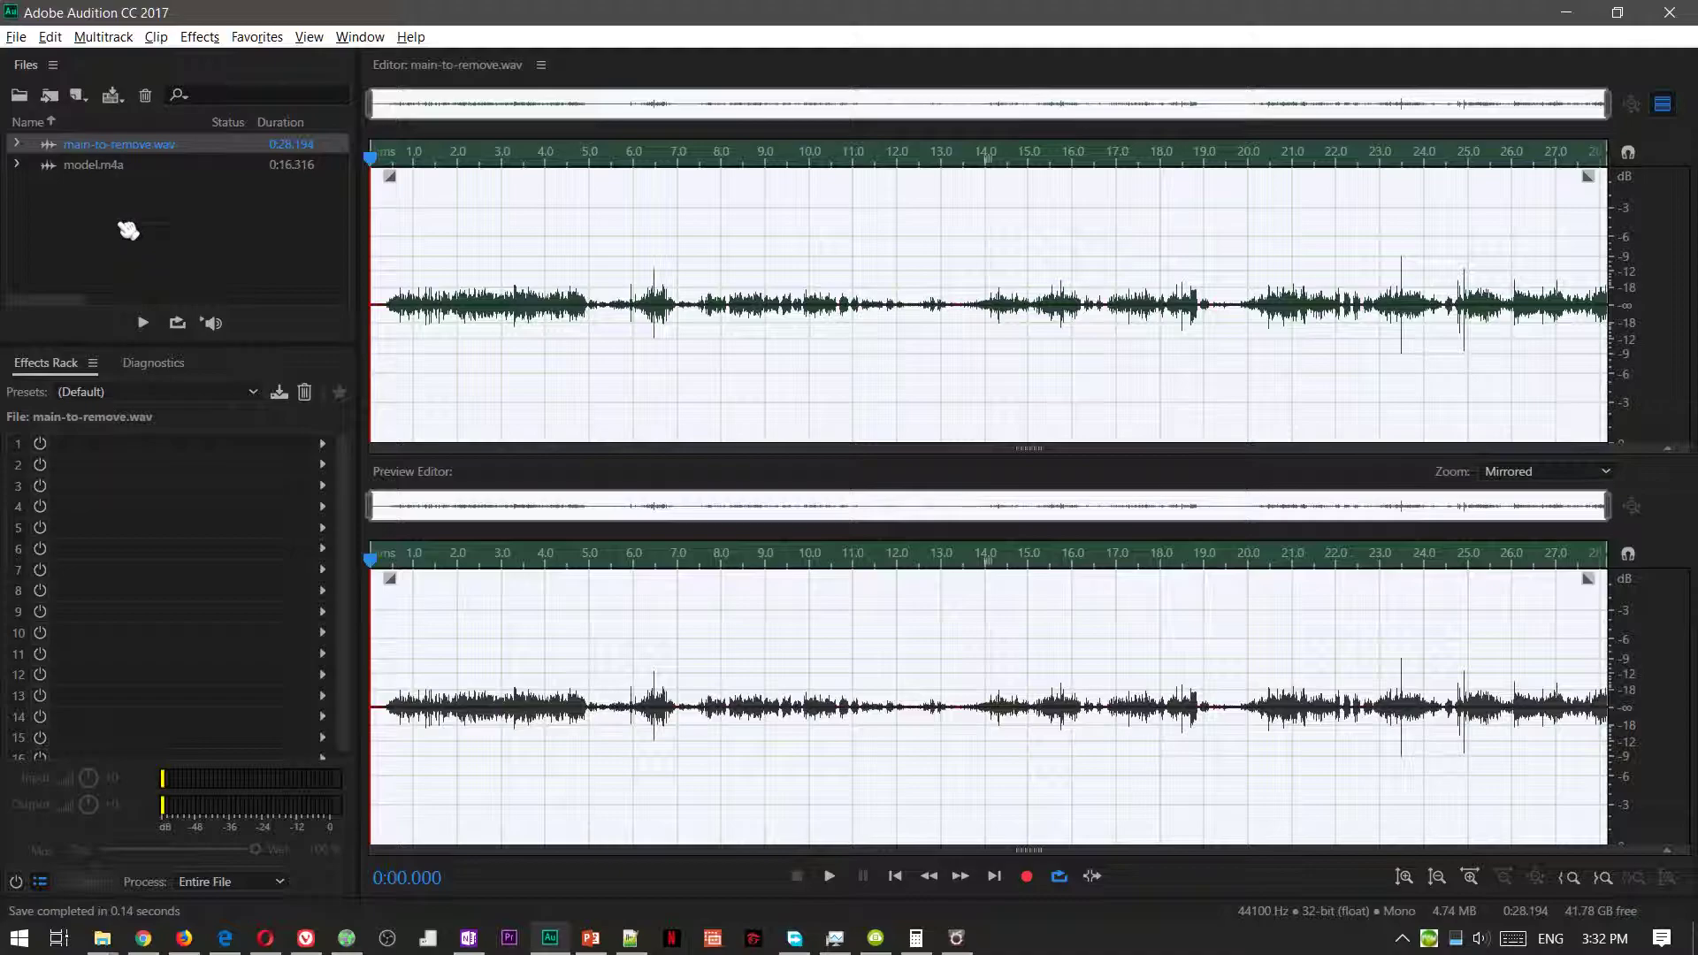
- Return to the Downloads folder and open main-to-remove.wav with Windows Media Player
{"action": "key", "text": "alt+Tab"}
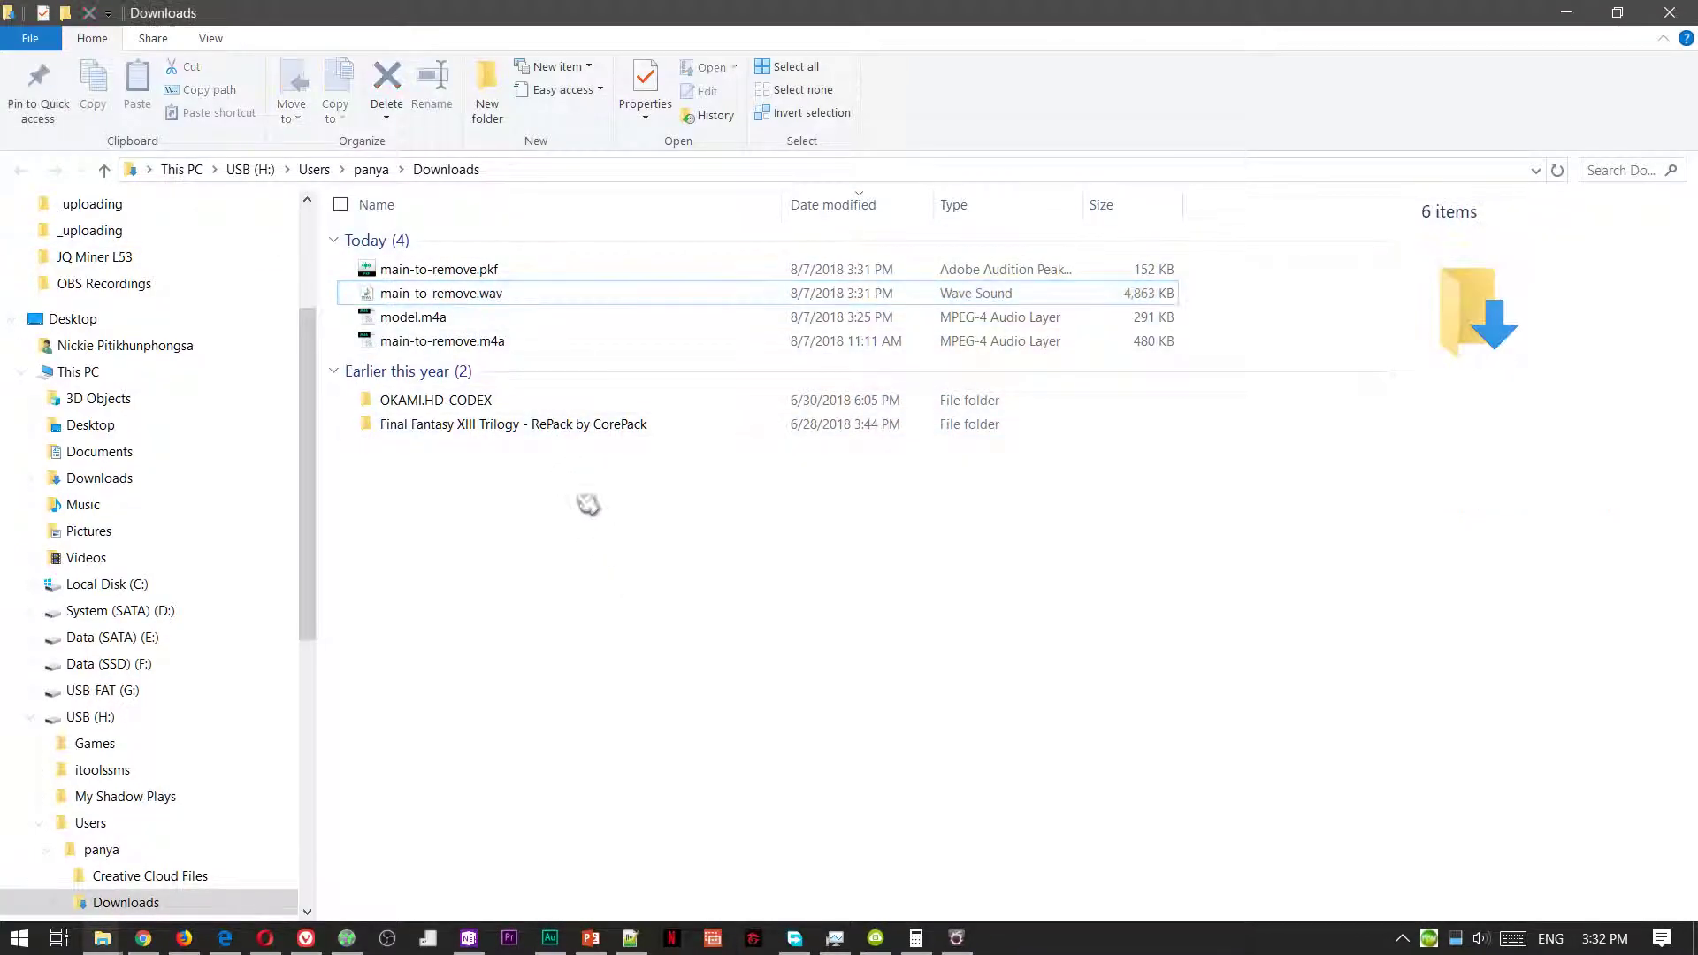
{"action": "left_click", "coordinate": [492, 292]}
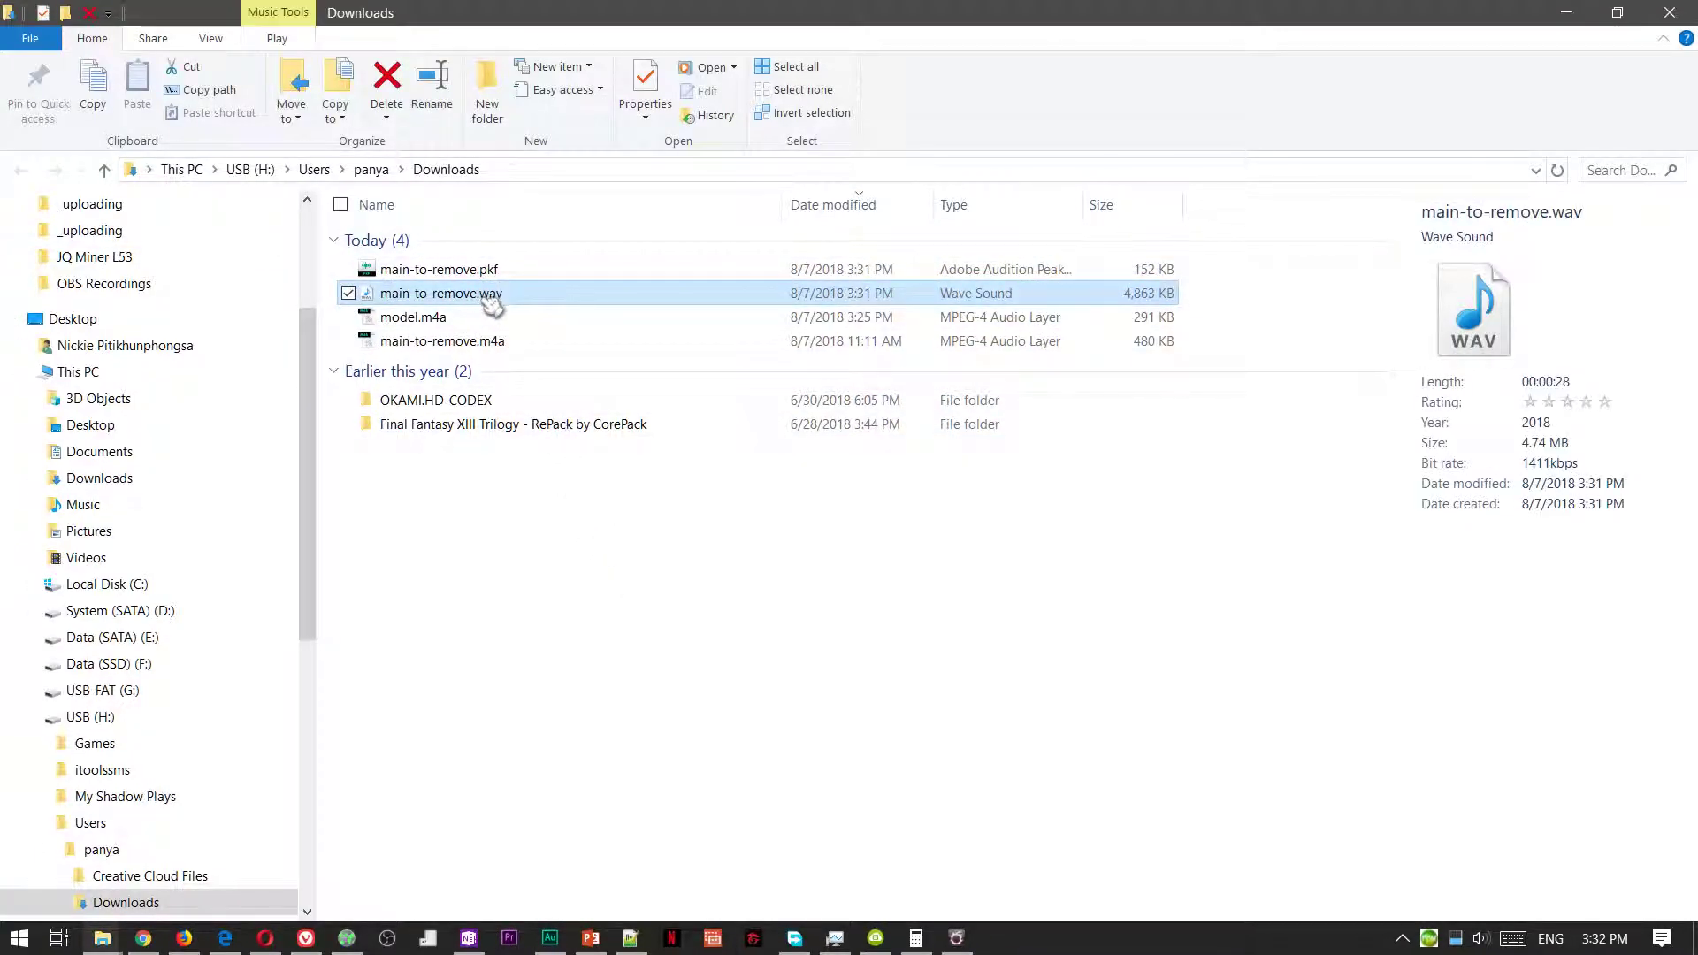
{"action": "right_click", "coordinate": [489, 299]}
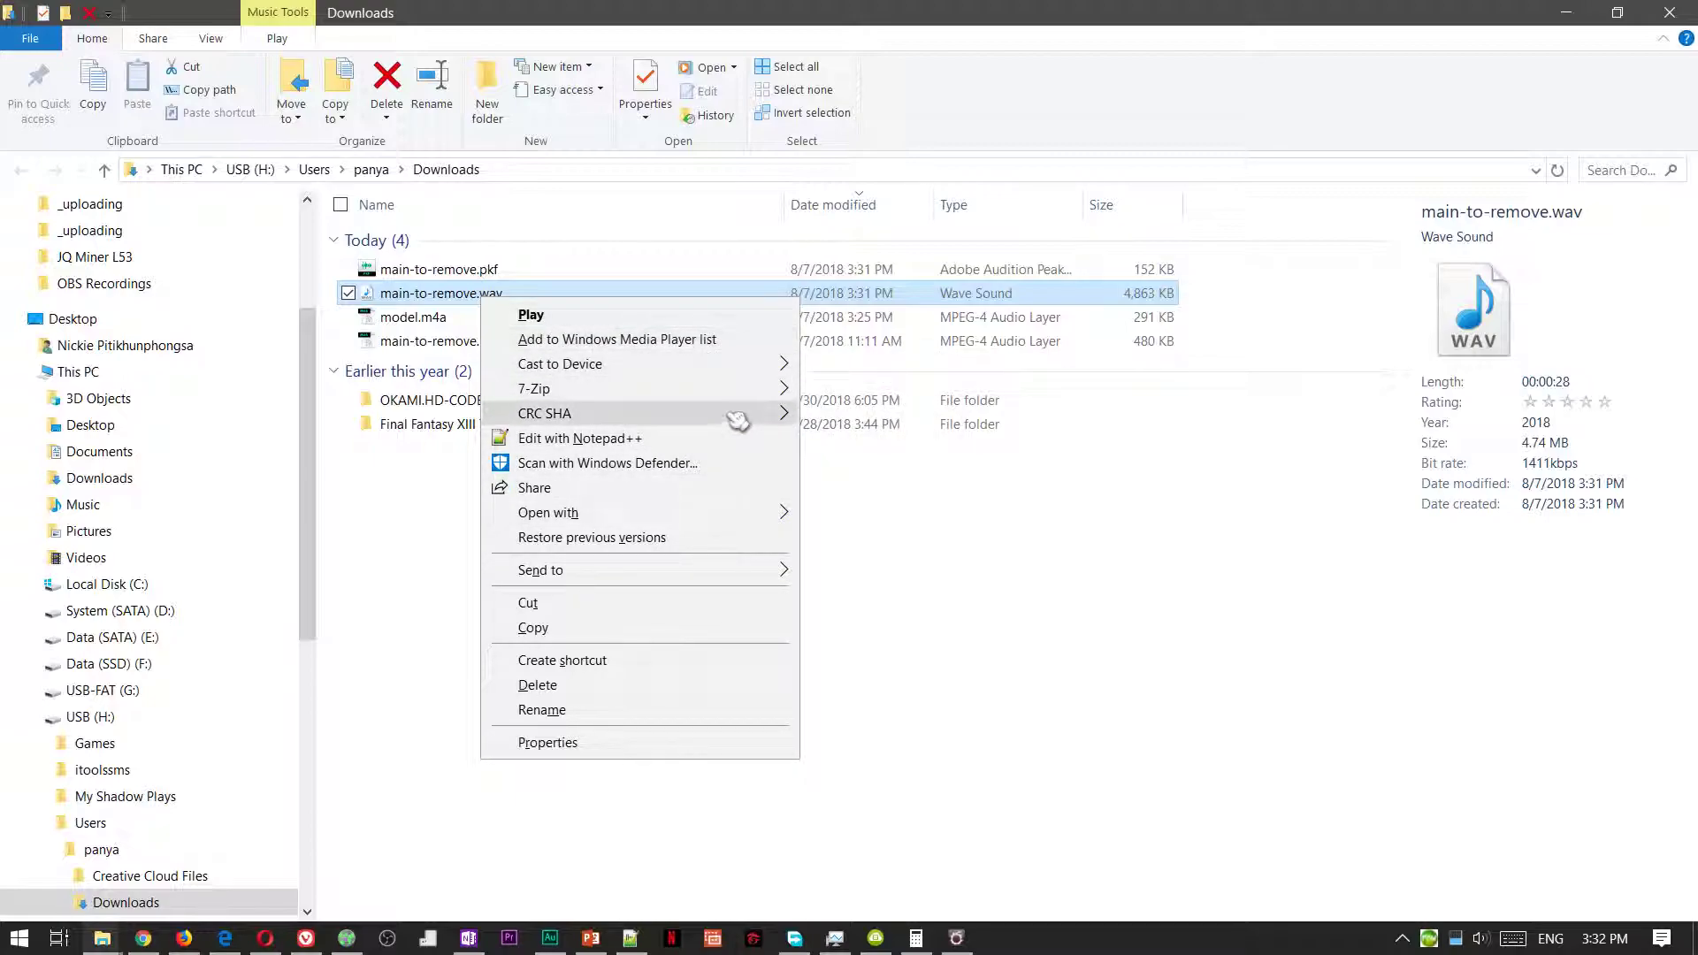
{"action": "mouse_move", "coordinate": [737, 517]}
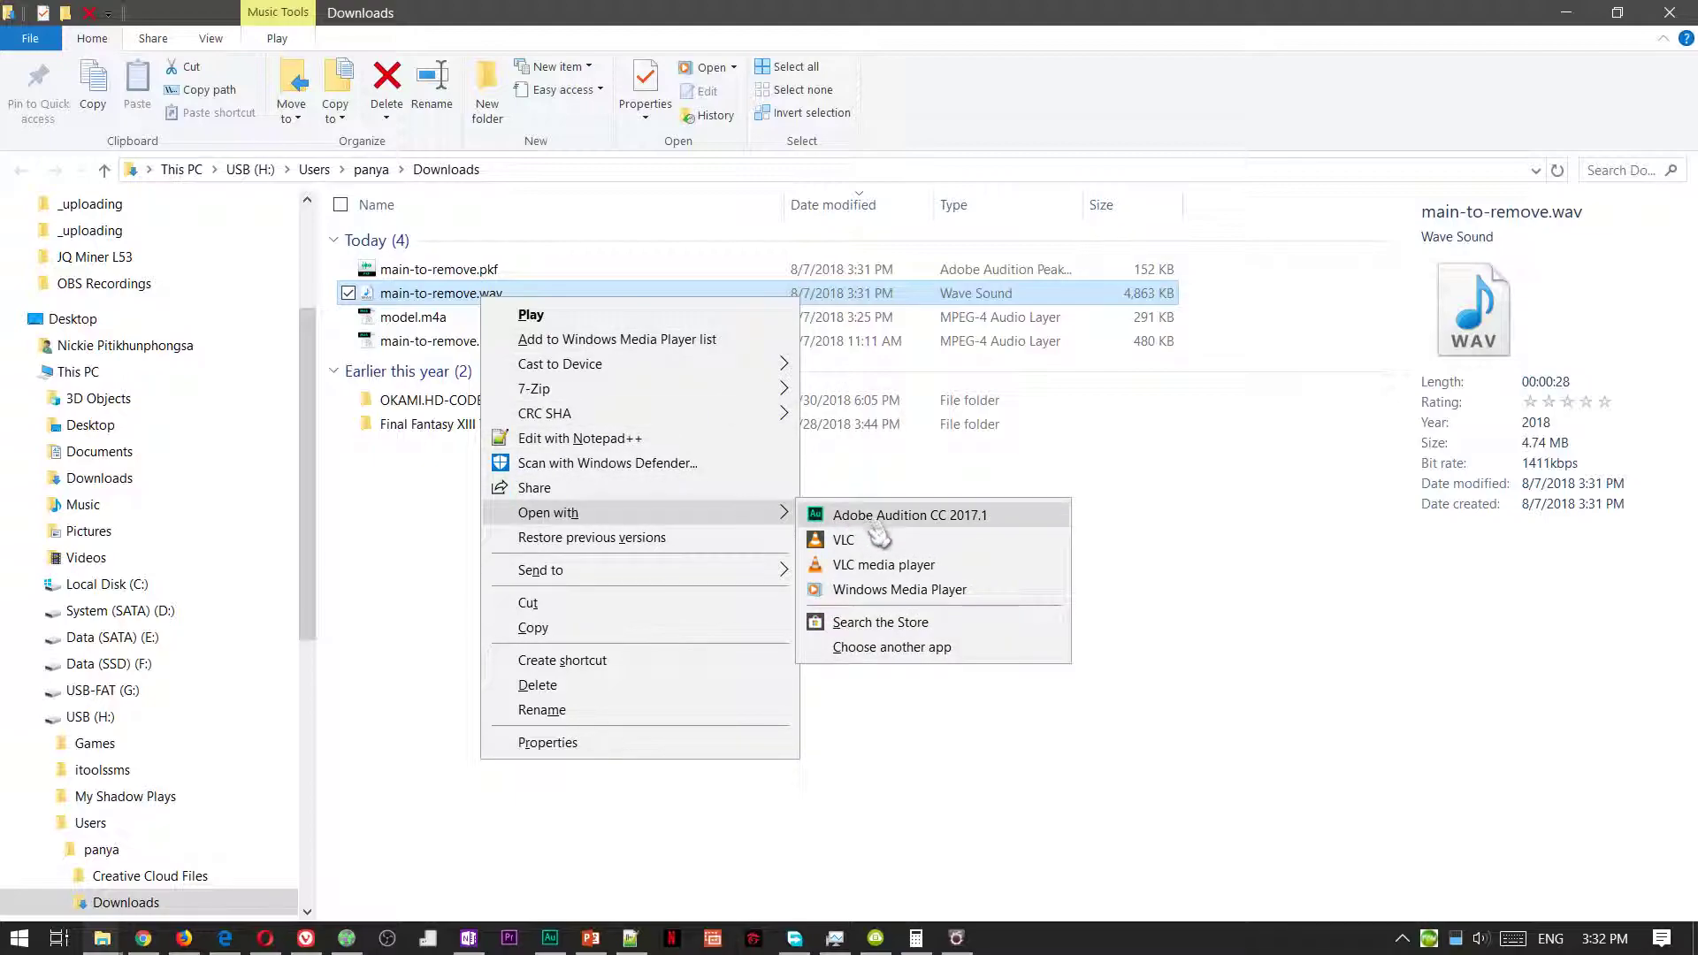
{"action": "left_click", "coordinate": [885, 591]}
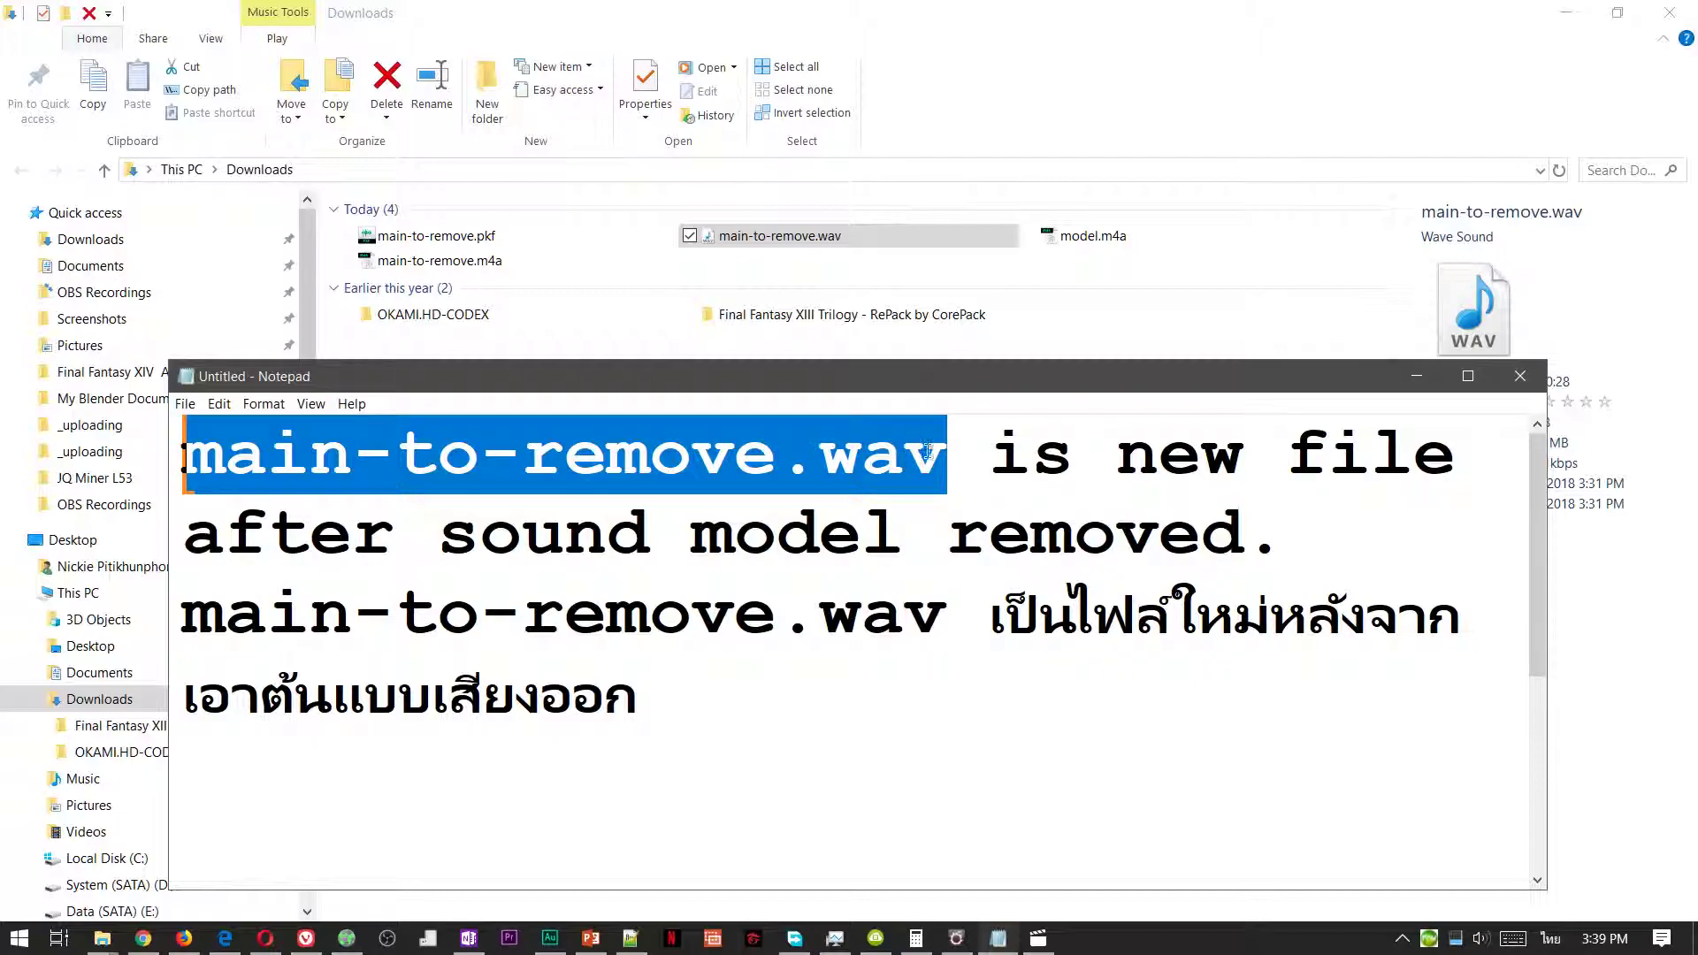
- Read through the English and Thai notes on main-to-remove.wav in Notepad, highlighting the file name and each description
{"action": "key", "text": "Right"}
{"action": "left_click_drag", "start_coordinate": [715, 457], "coordinate": [116, 459]}
{"action": "left_click_drag", "start_coordinate": [961, 463], "coordinate": [786, 468]}
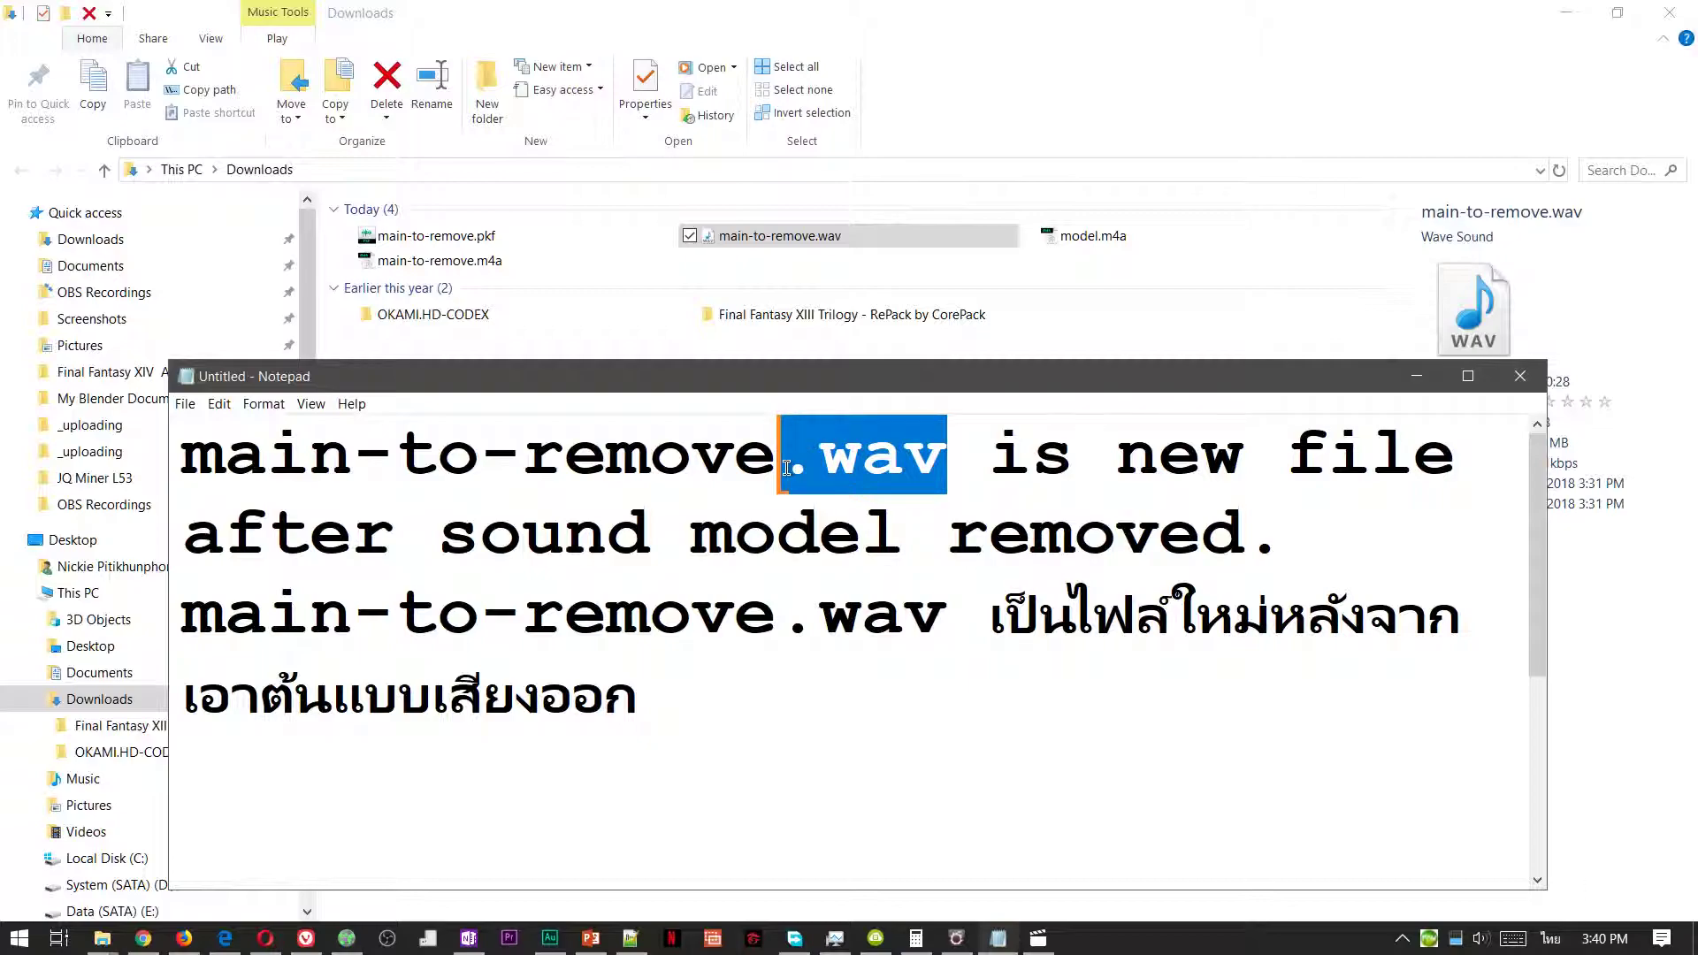
{"action": "left_click_drag", "start_coordinate": [989, 460], "coordinate": [1266, 536]}
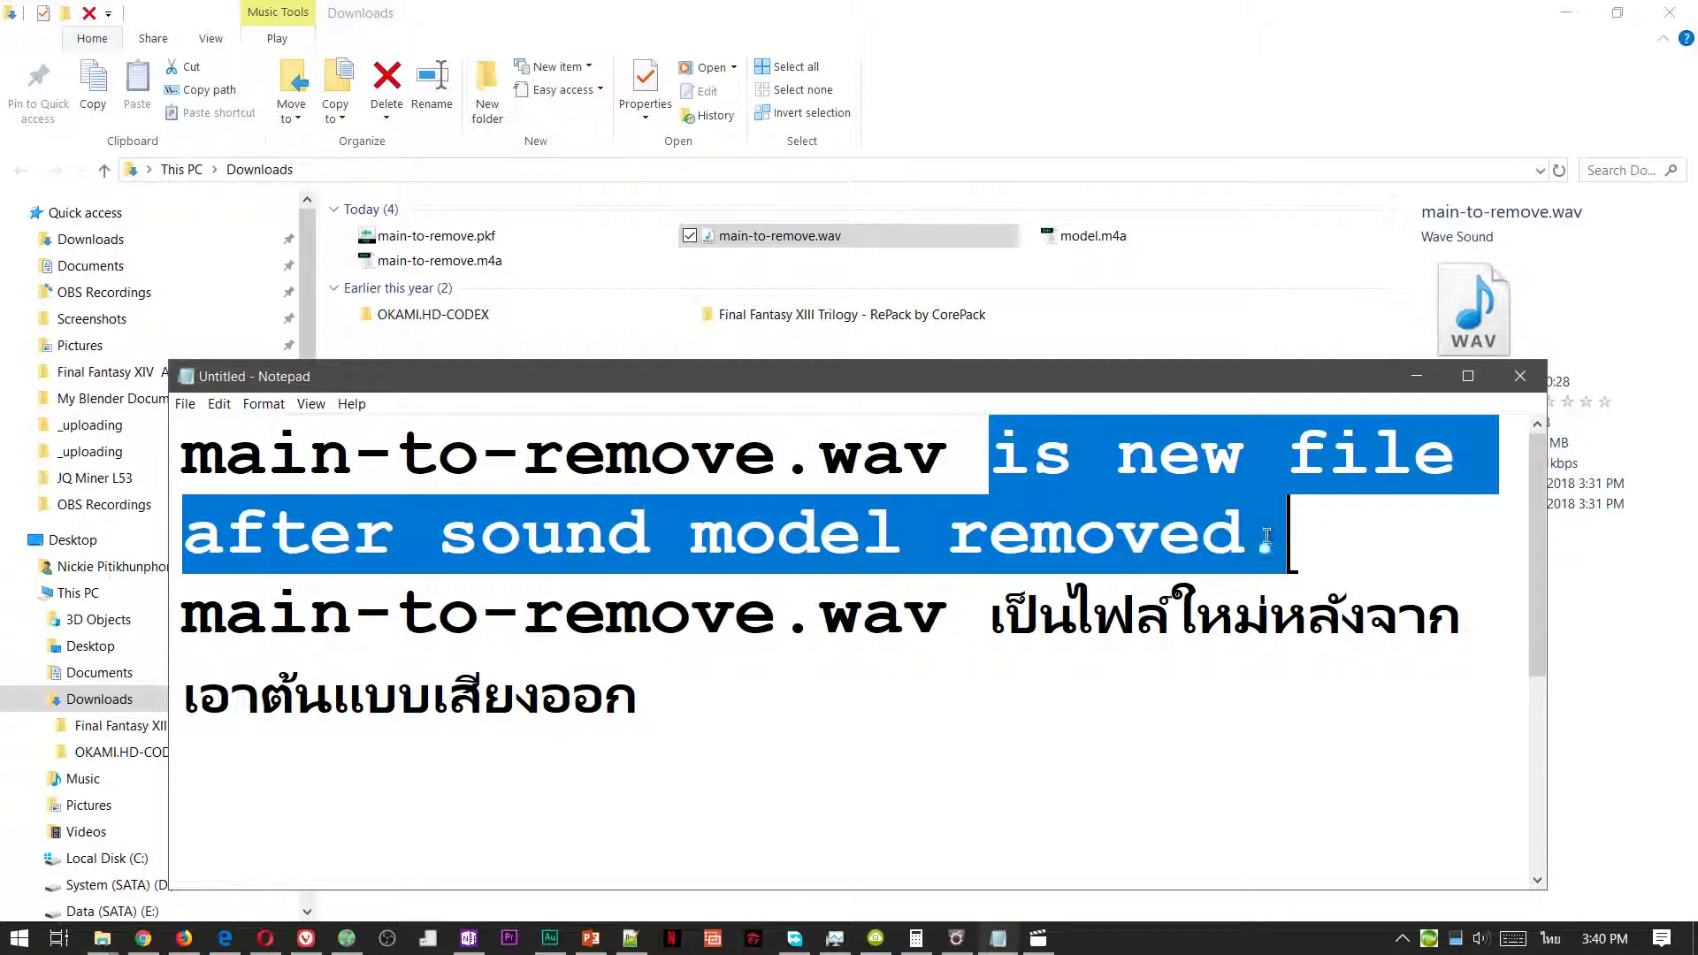
{"action": "mouse_move", "coordinate": [989, 460]}
{"action": "left_mouse_down"}
{"action": "mouse_move", "coordinate": [1013, 462]}
{"action": "mouse_move", "coordinate": [989, 460]}
{"action": "left_mouse_up"}
{"action": "left_click", "coordinate": [1349, 540], "text": "shift"}
{"action": "left_click", "coordinate": [929, 629]}
{"action": "left_click_drag", "start_coordinate": [959, 623], "coordinate": [154, 626]}
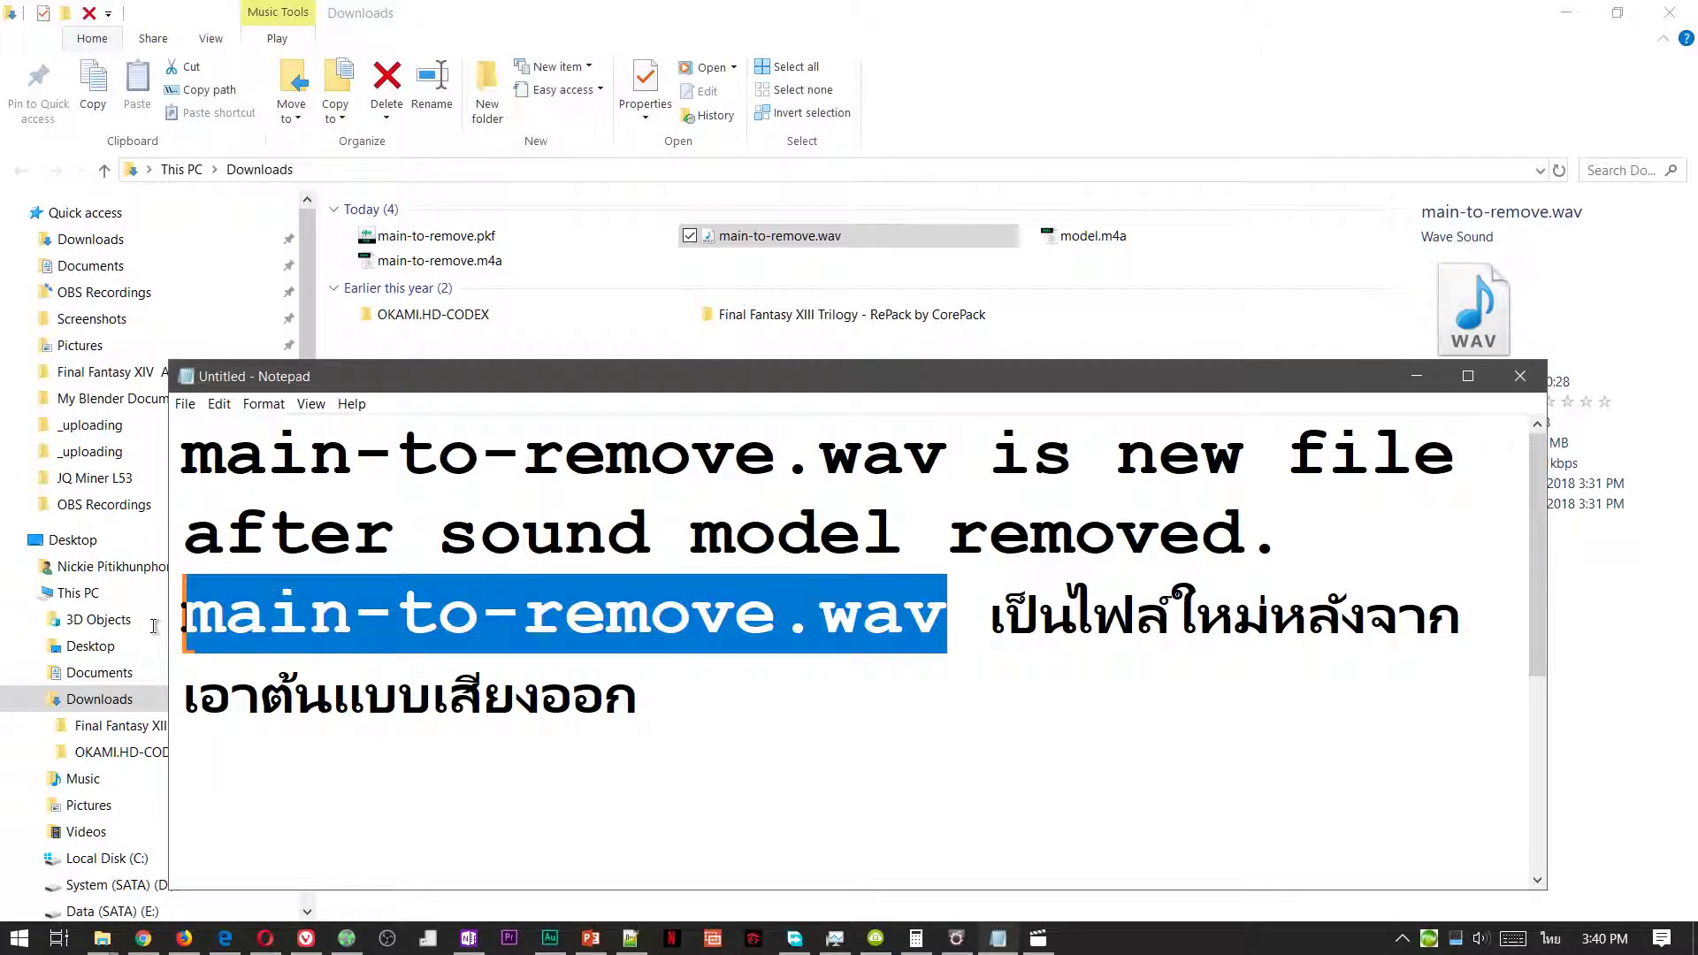
{"action": "left_click", "coordinate": [766, 632]}
{"action": "left_click_drag", "start_coordinate": [796, 630], "coordinate": [796, 698]}
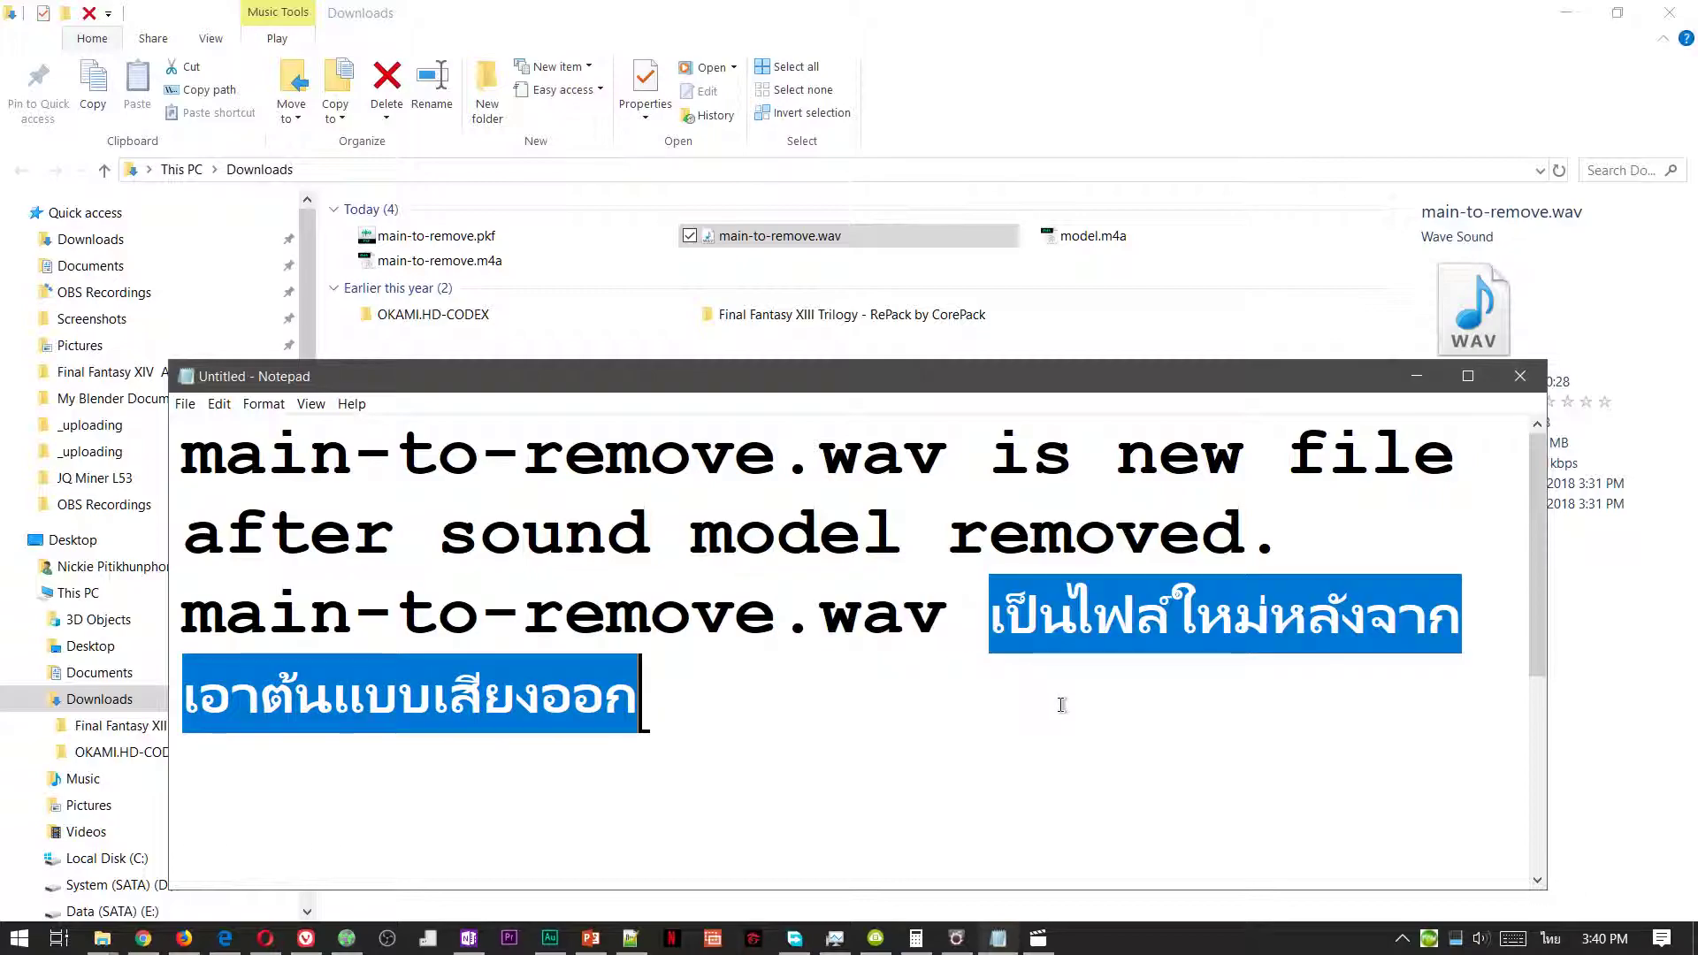
{"action": "left_click", "coordinate": [948, 619]}
{"action": "left_click_drag", "start_coordinate": [988, 624], "coordinate": [1017, 671]}
{"action": "left_click", "coordinate": [1017, 668]}
- Read through the English and Thai notes on main-to-remove.m4a in Notepad, highlighting the file name and each description
{"action": "scroll", "coordinate": [866, 718], "scroll_direction": "down", "scroll_amount": 2}
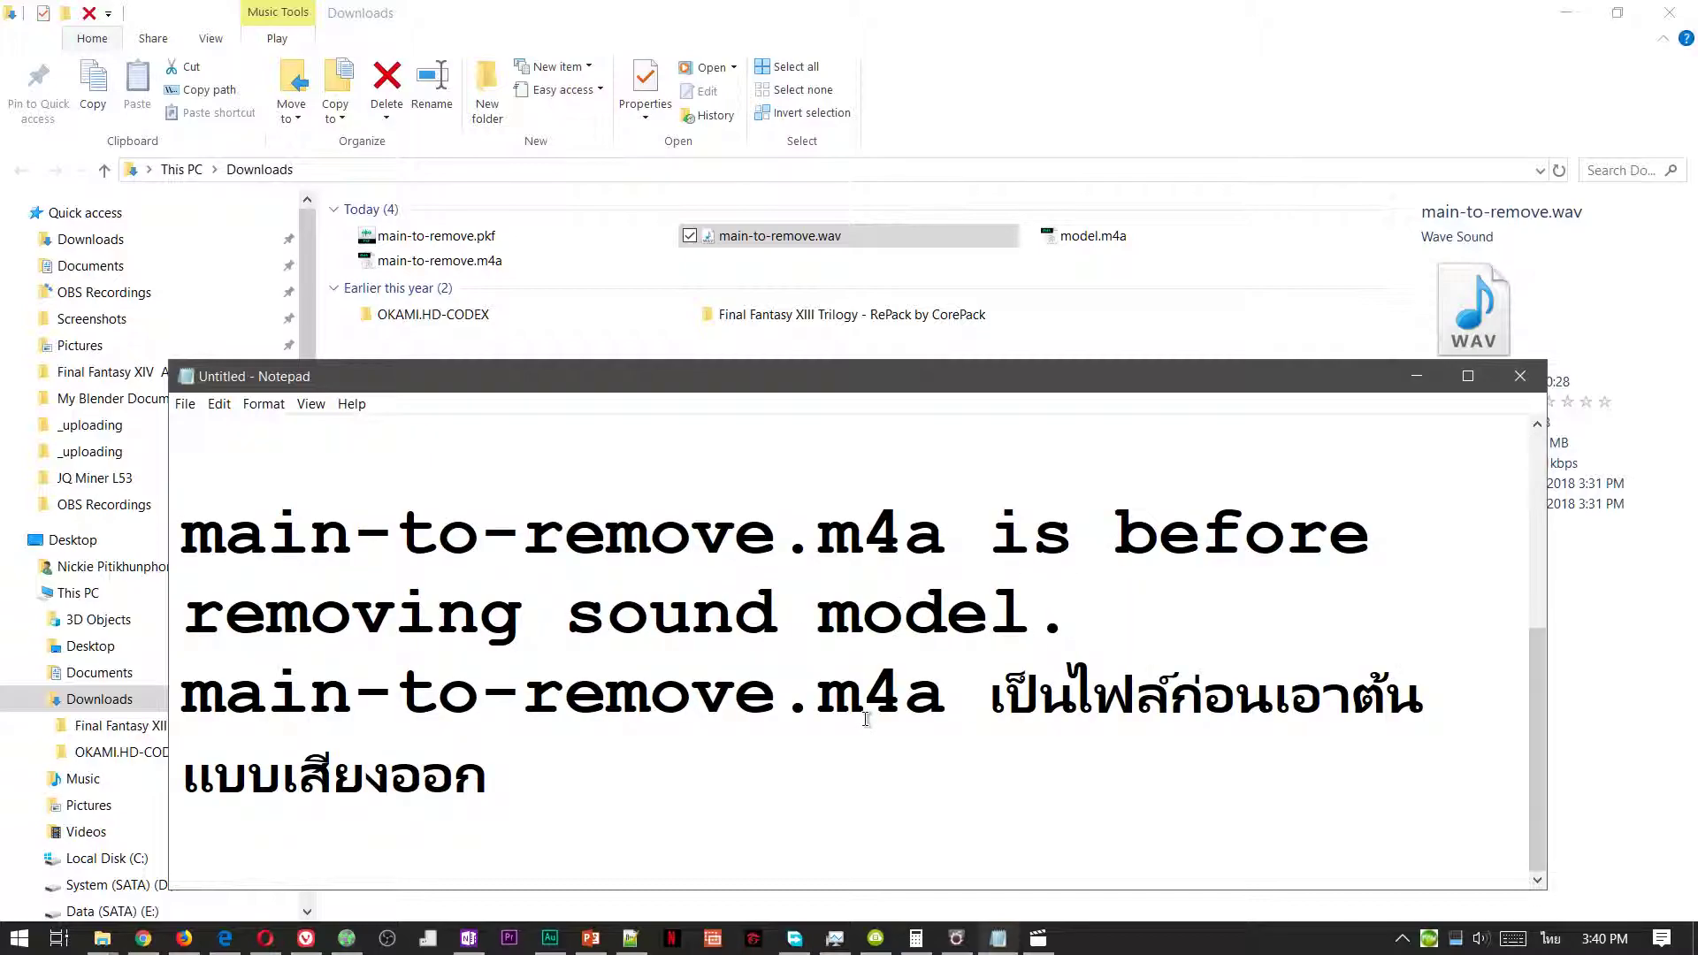
{"action": "left_click_drag", "start_coordinate": [184, 526], "coordinate": [935, 528]}
{"action": "left_click", "coordinate": [787, 531]}
{"action": "left_click", "coordinate": [939, 535]}
{"action": "left_click", "coordinate": [784, 535]}
{"action": "mouse_move", "coordinate": [784, 535]}
{"action": "left_mouse_down"}
{"action": "mouse_move", "coordinate": [903, 535]}
{"action": "mouse_move", "coordinate": [786, 541]}
{"action": "left_mouse_up"}
{"action": "left_click", "coordinate": [939, 535]}
{"action": "left_click_drag", "start_coordinate": [989, 535], "coordinate": [1141, 611]}
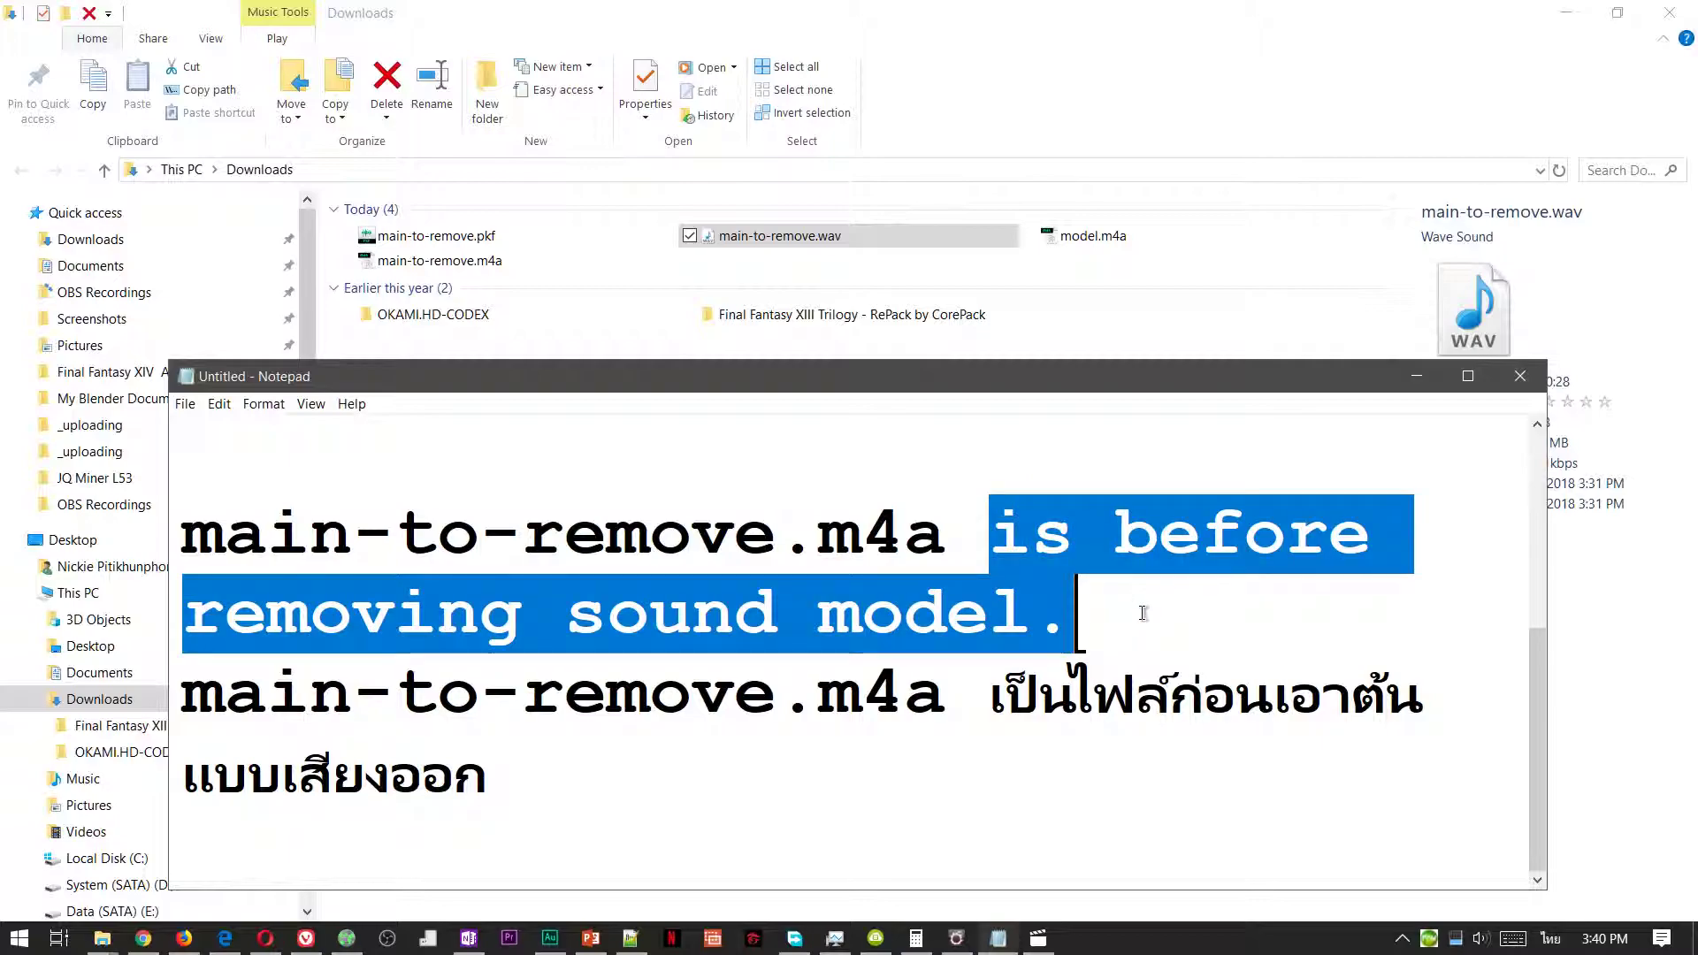
{"action": "left_click_drag", "start_coordinate": [941, 703], "coordinate": [740, 701]}
{"action": "left_click_drag", "start_coordinate": [977, 703], "coordinate": [994, 778]}
{"action": "left_click", "coordinate": [994, 778]}
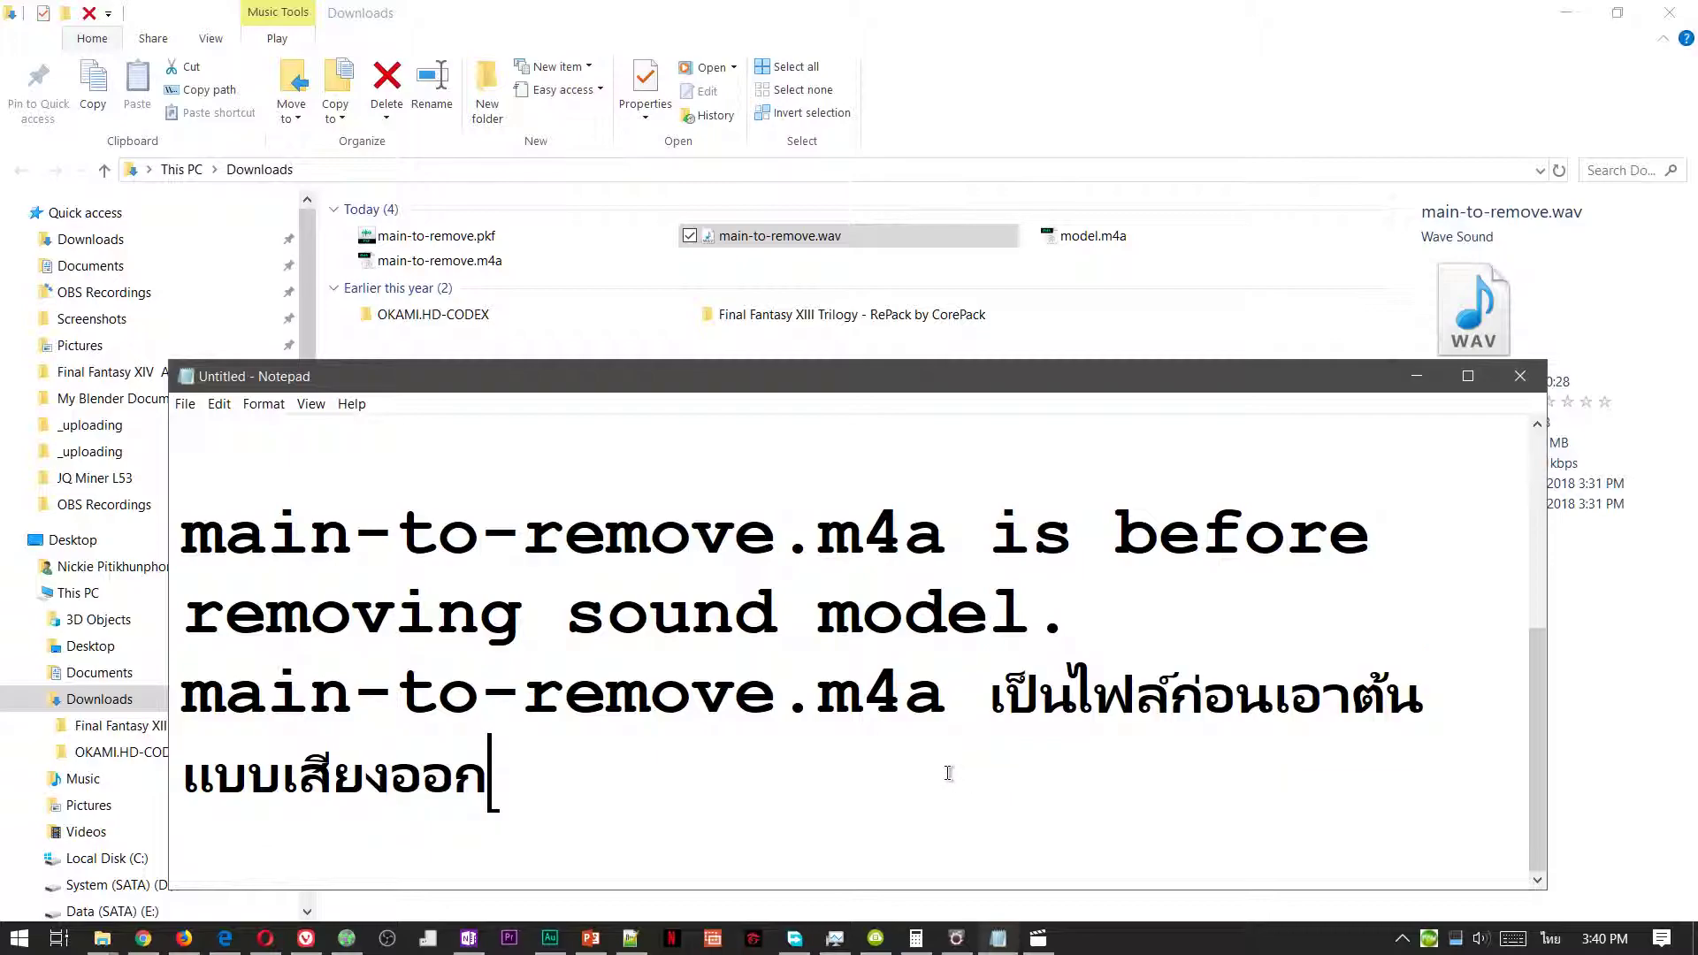